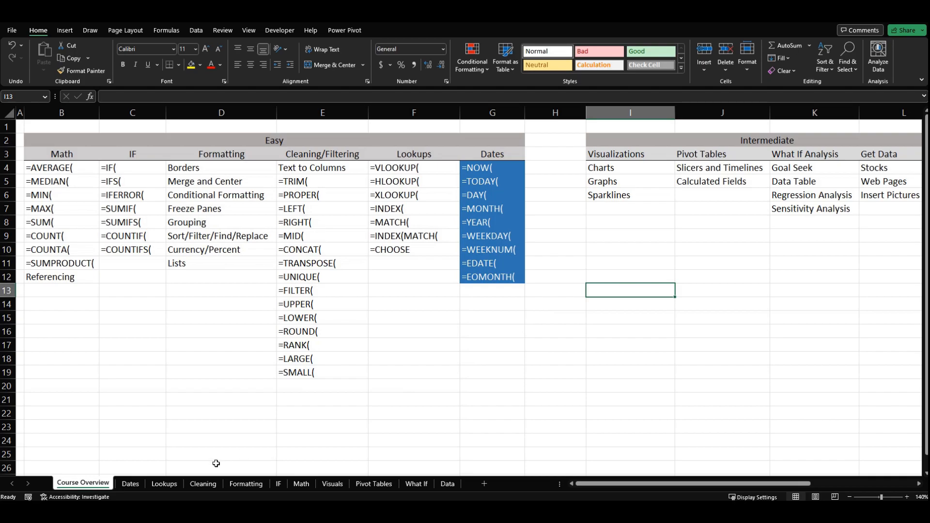
- Open the Dates worksheet and widen column B to make room for date and time values
left_click(130, 484)
left_click(219, 212)
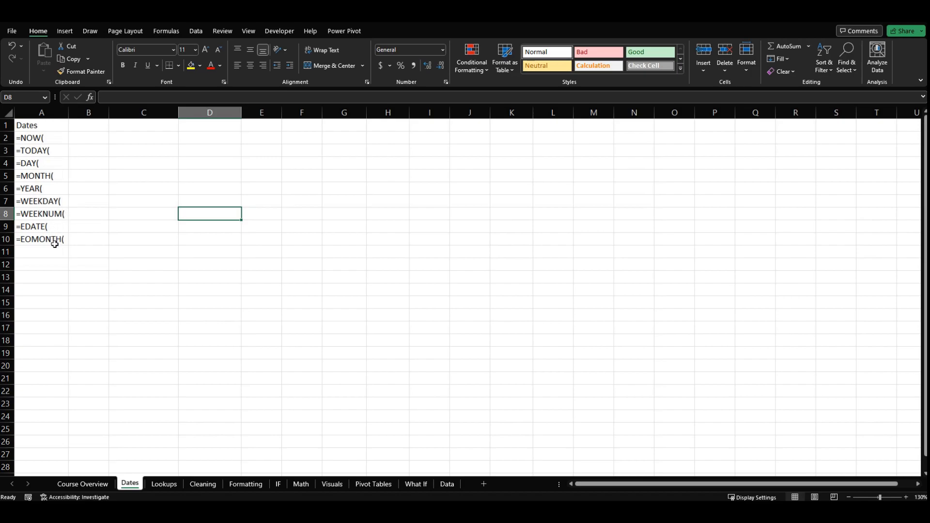
left_click(81, 241)
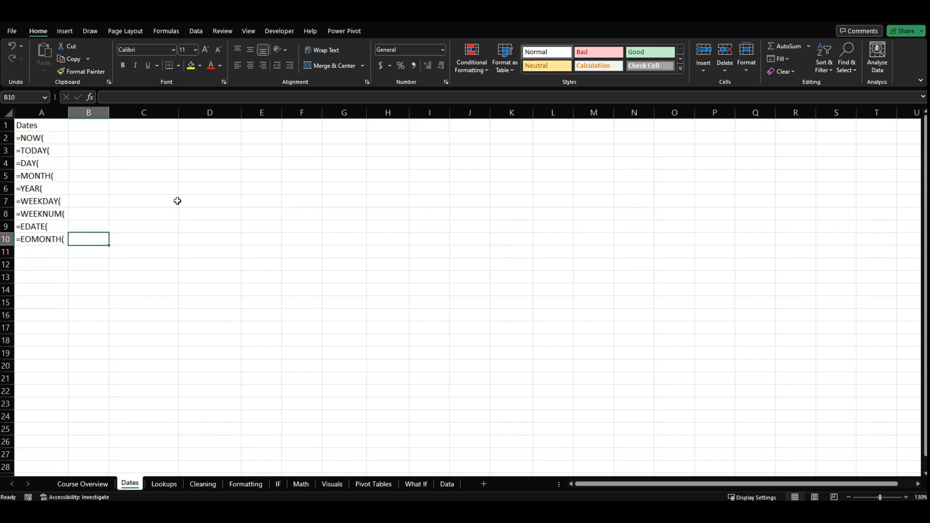
left_click_drag(110, 113, 144, 113)
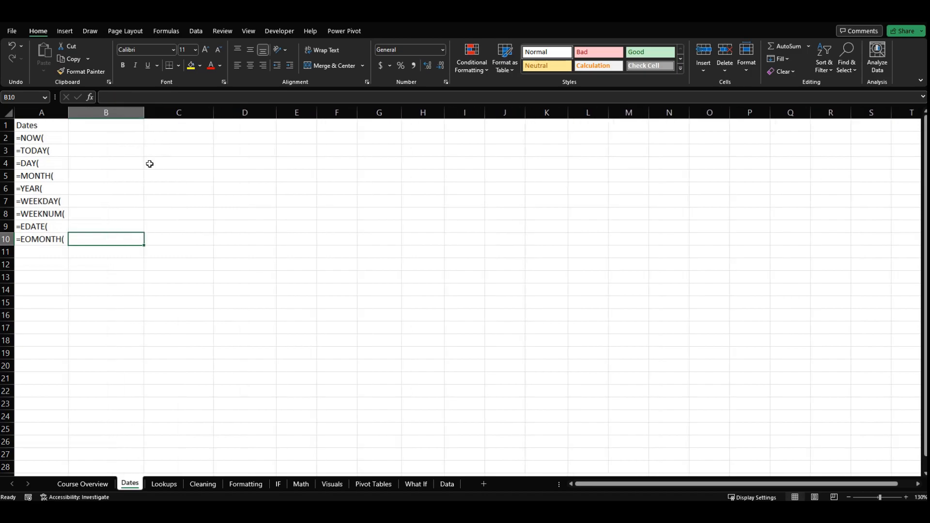
- Enter the formula =NOW() in cell B2, beside the =NOW( label
left_click(115, 141)
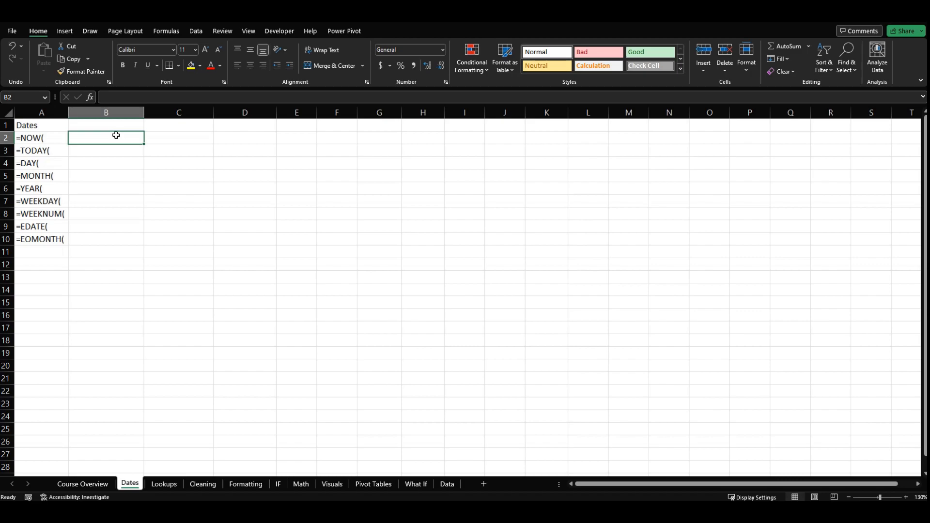
type("=")
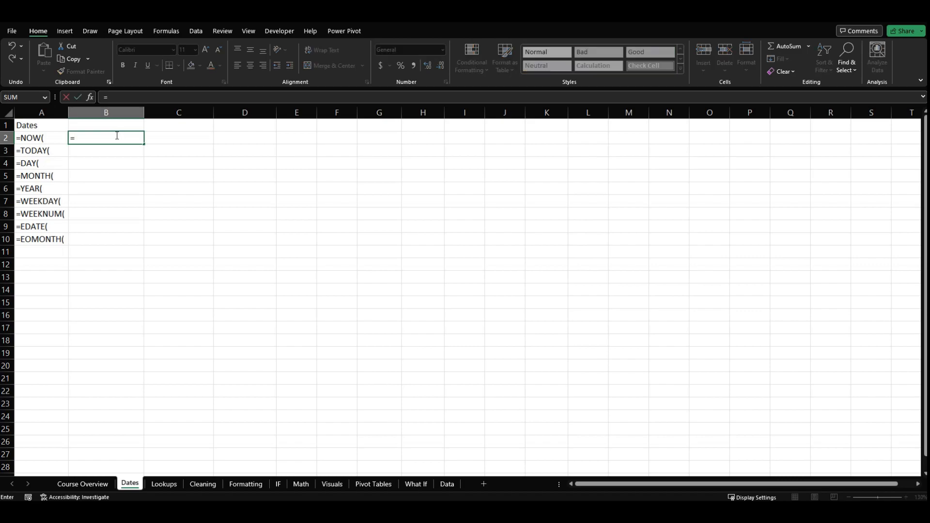
type("now")
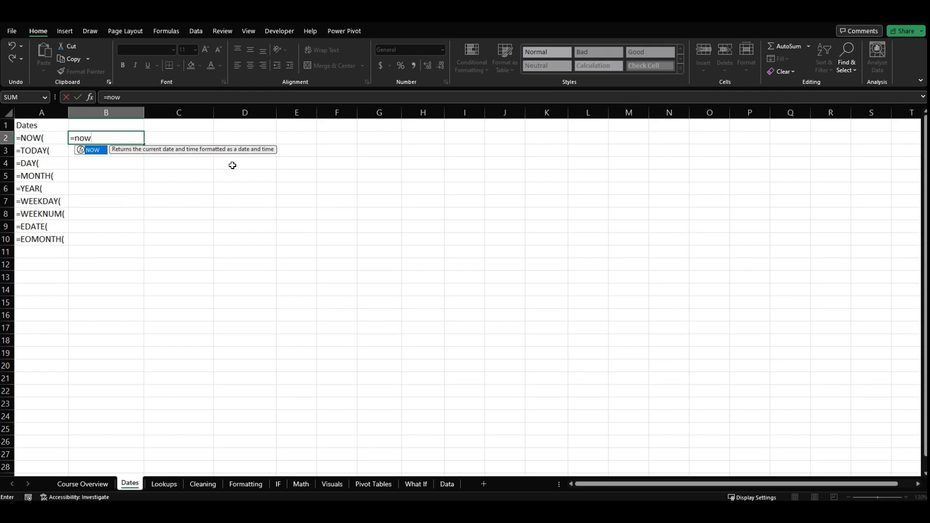
key("Tab")
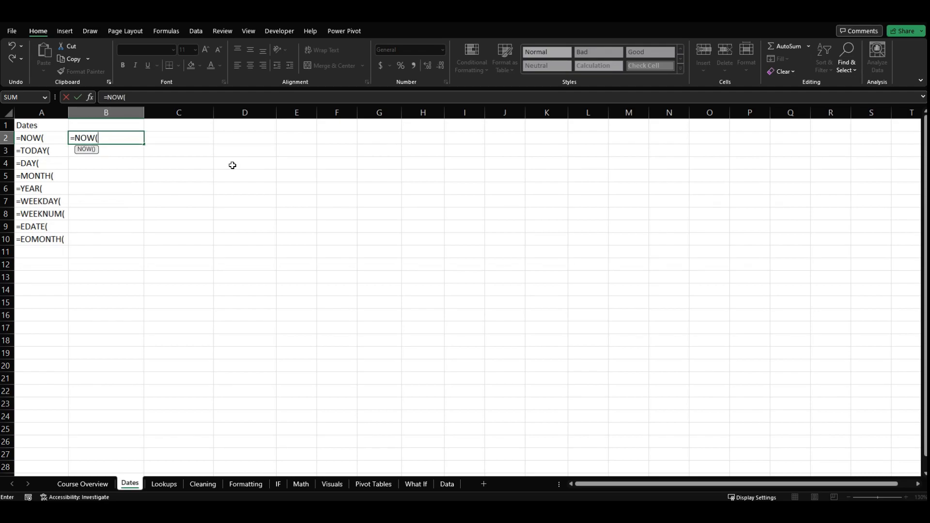
type(")")
key("Return")
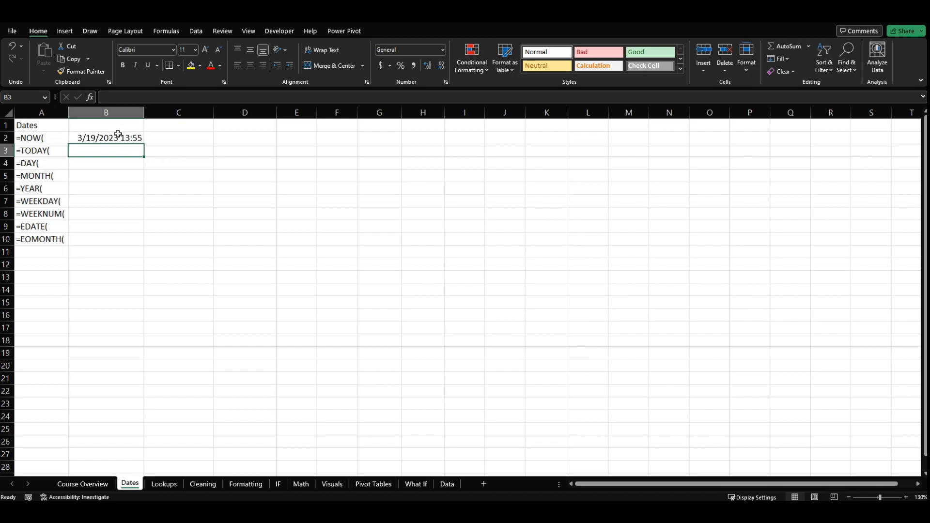
- Examine the number format options available for the NOW result in cell B2
left_click(134, 138)
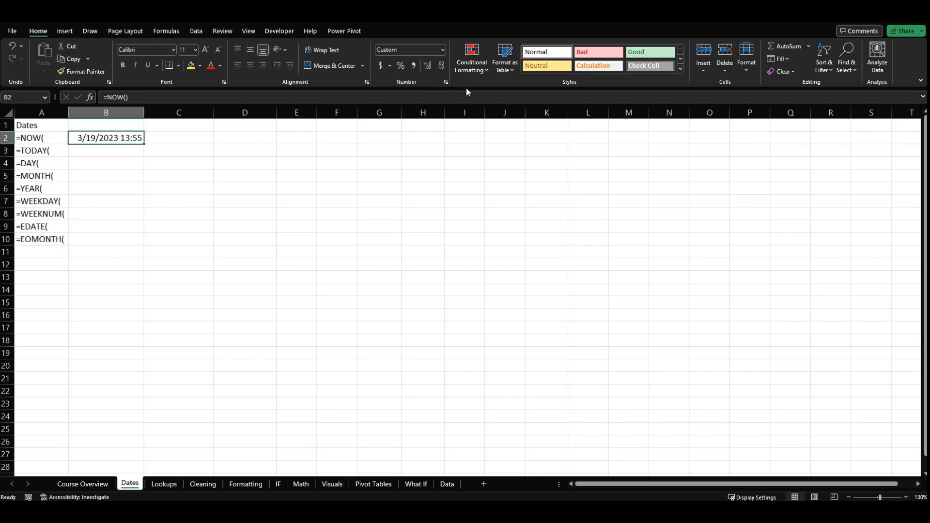
left_click(443, 49)
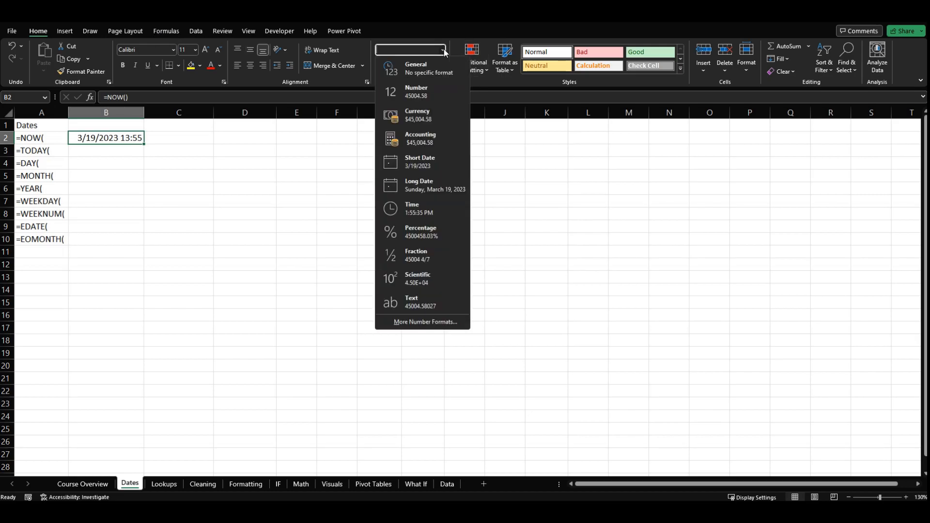
left_click(347, 313)
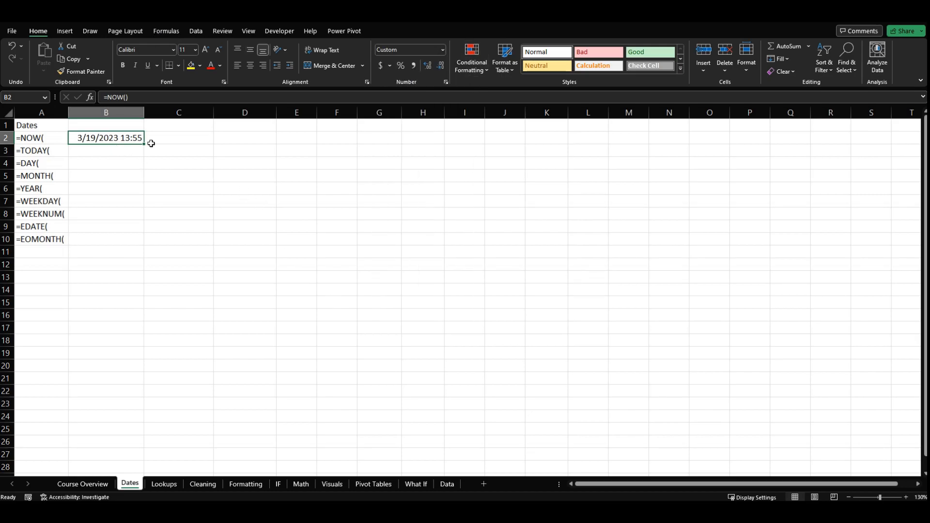
left_click(122, 150)
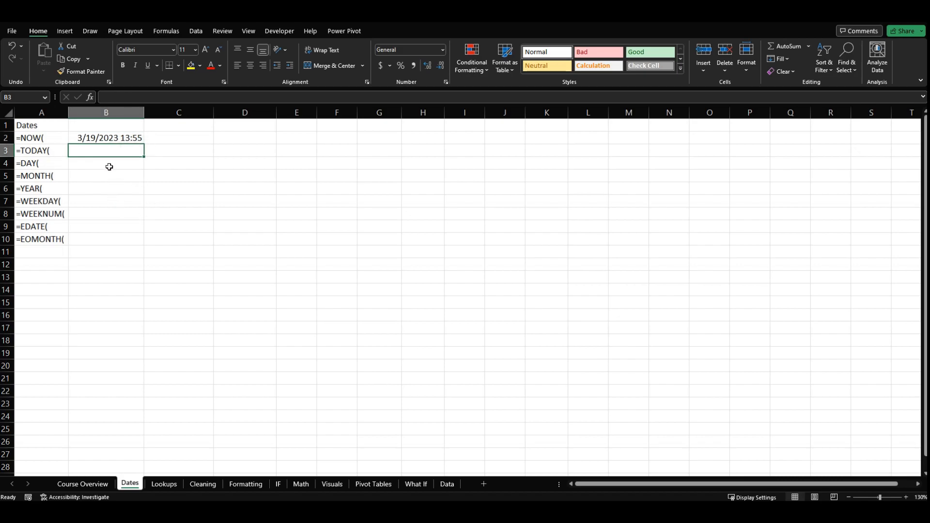
left_click(119, 138)
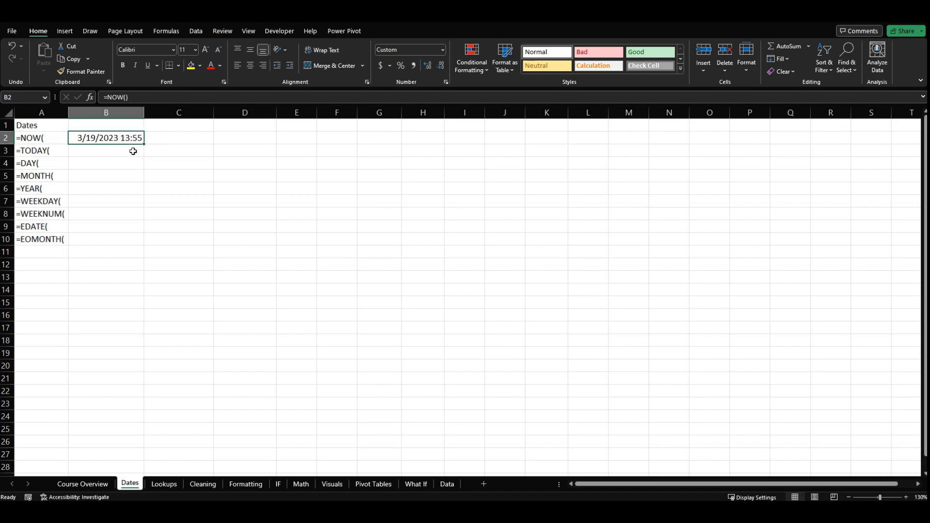
left_click(133, 151)
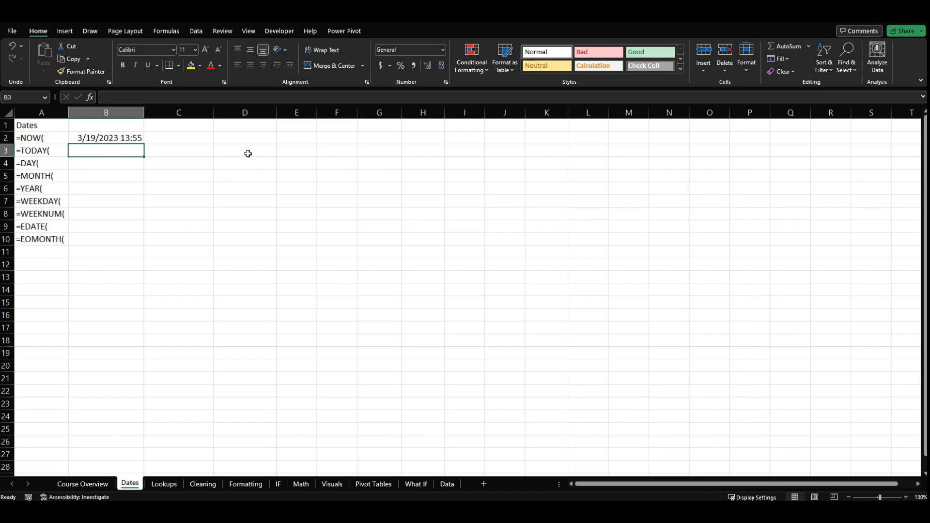
- Enter the calculation =3+5 in cell D2 to trigger a recalculation of the NOW formula, and check cell B2
left_click(247, 138)
type("=")
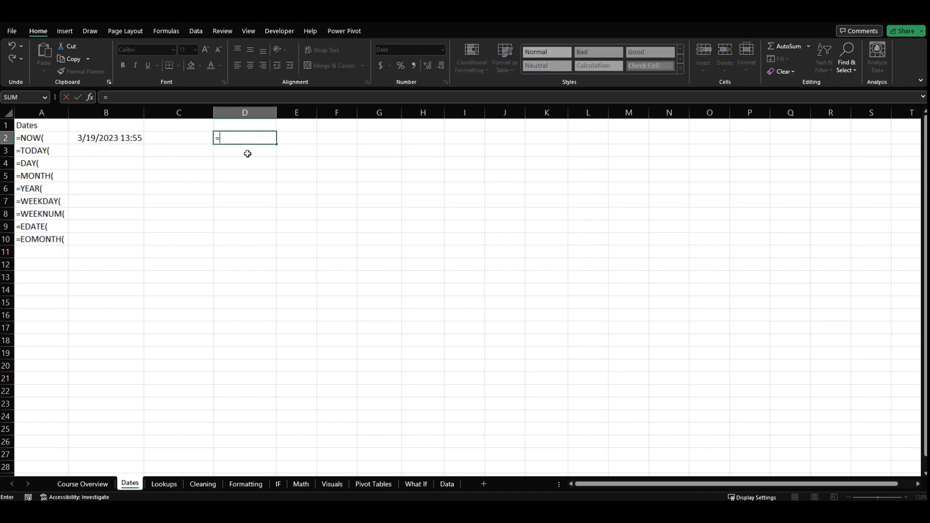
type("3+5")
key("Return")
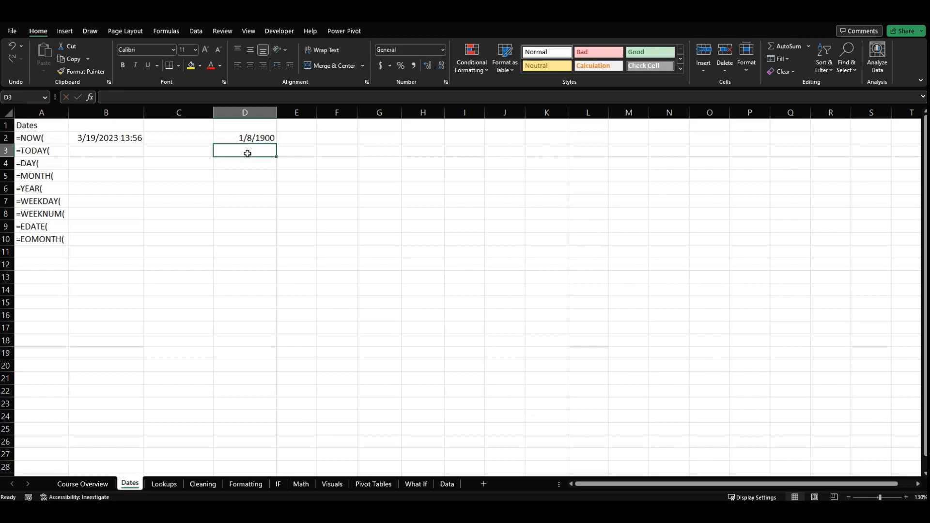
left_click(134, 140)
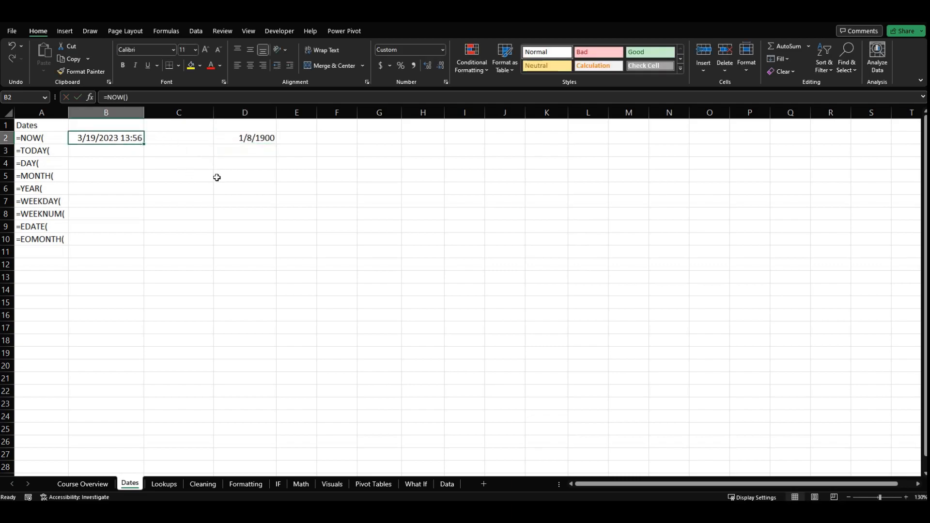
- Clear the test calculation from cell D2
left_click(245, 138)
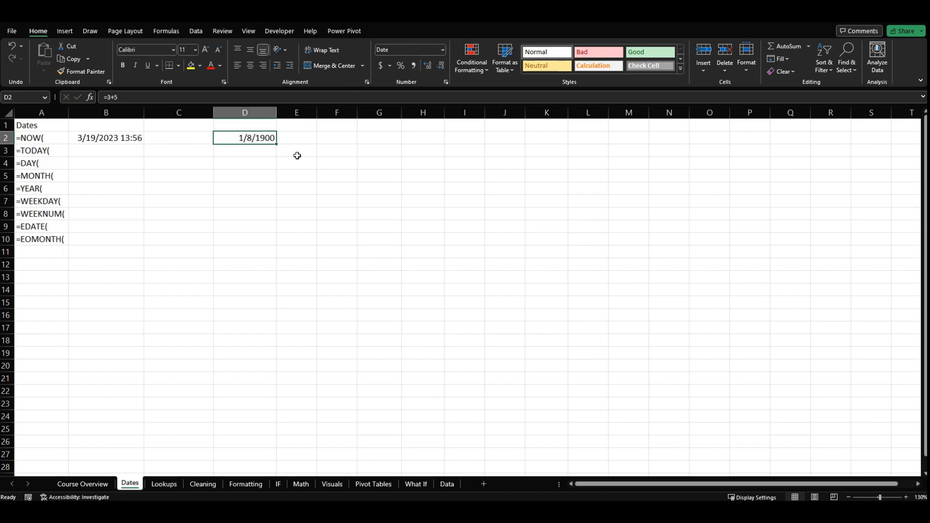
key("Delete")
left_click(206, 162)
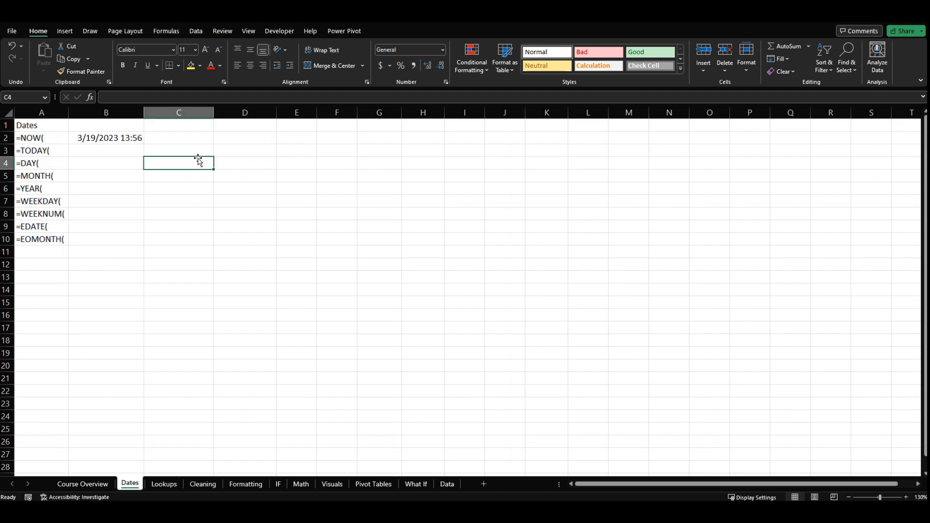
- Enter the formula =TODAY() in cell B3, beside the =TODAY( label
left_click(105, 143)
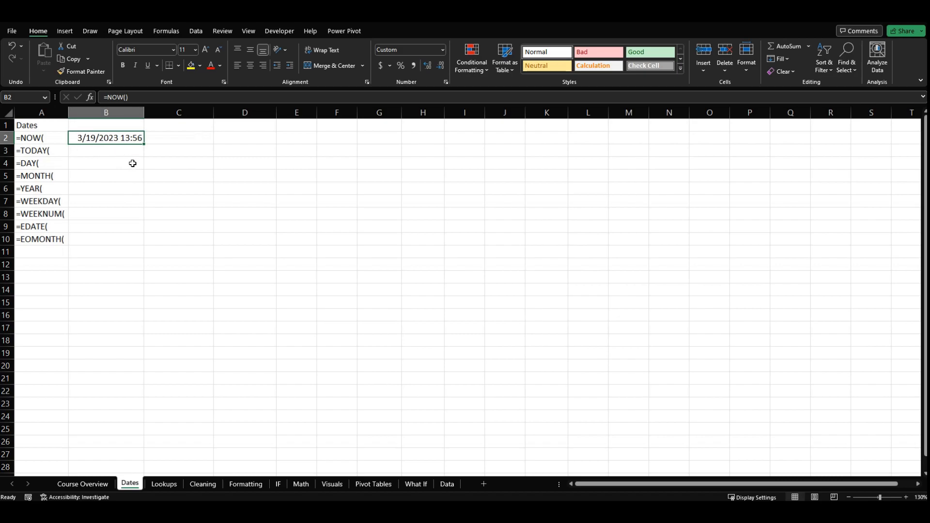
left_click(99, 154)
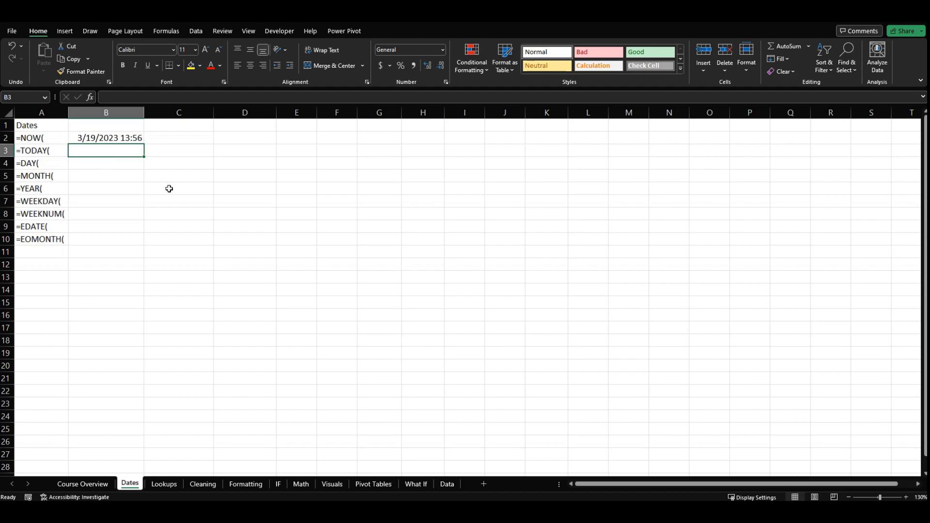
type("=")
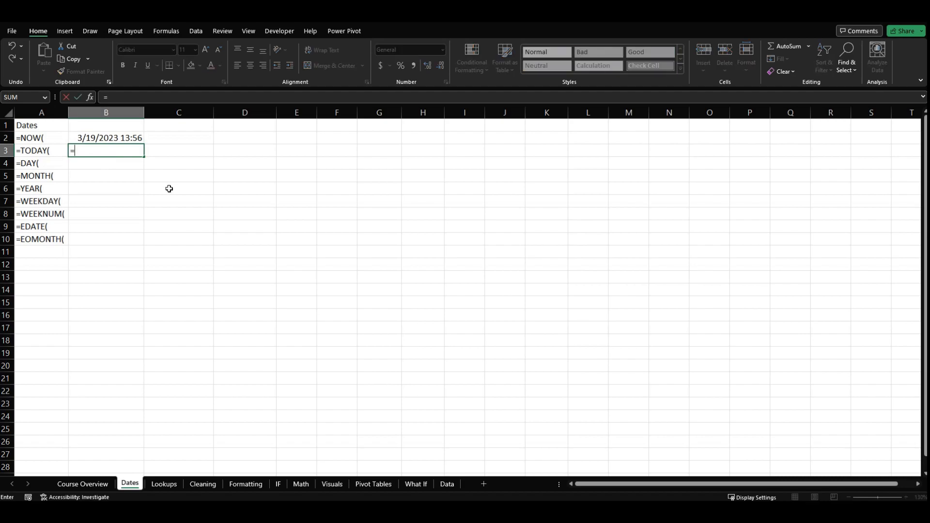
type("tod")
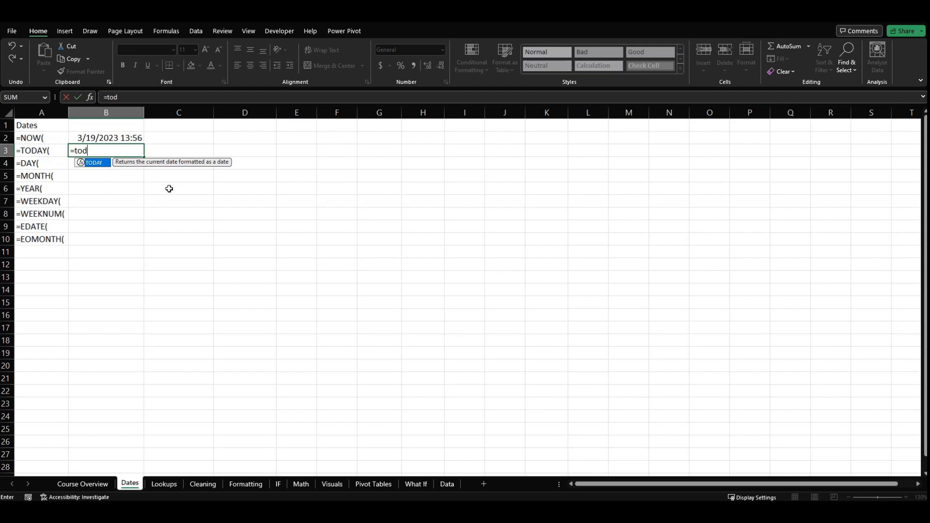
key("Tab")
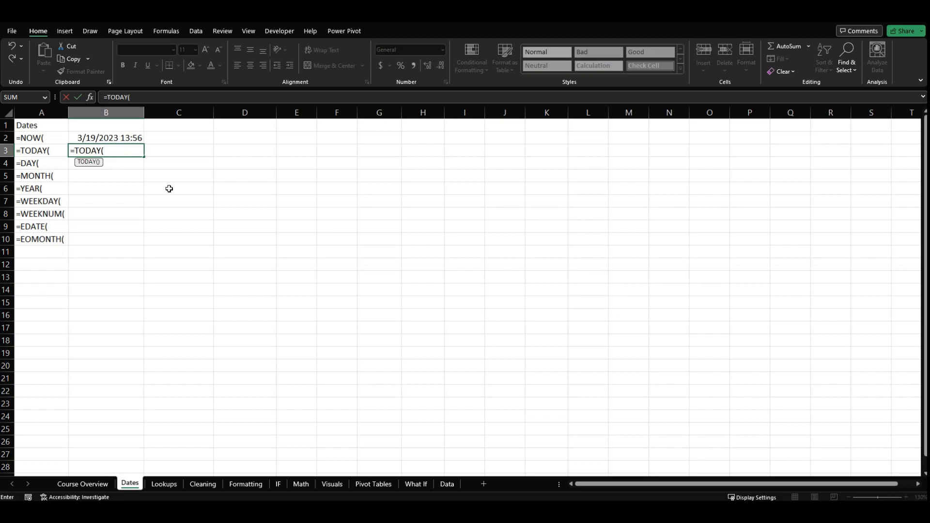
type(")")
key("Return")
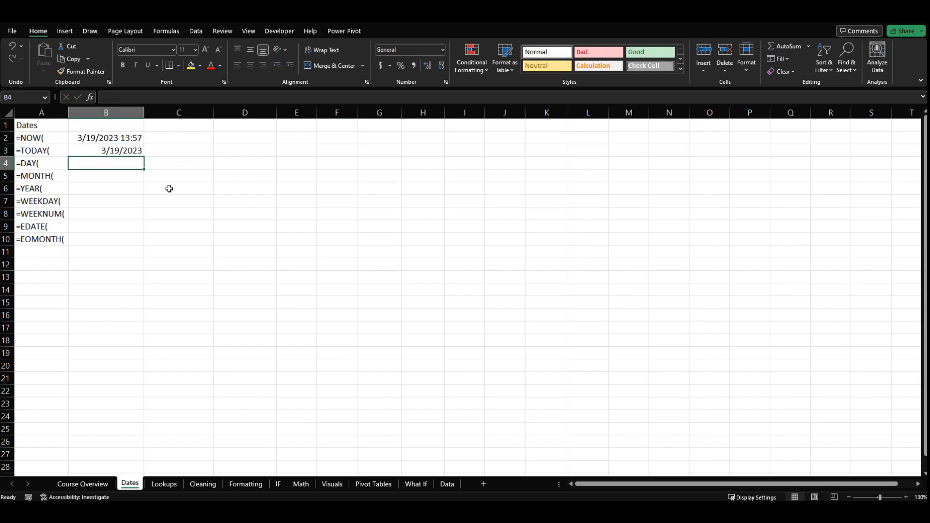
- Insert the current date as a static value in cell C3 and the current time as a static value in D3
key("Up")
key("Right")
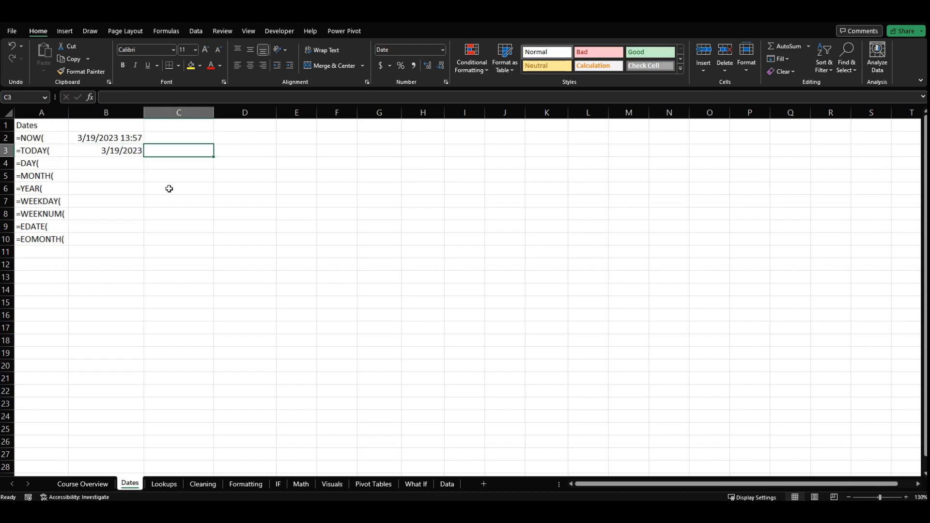
key("Left")
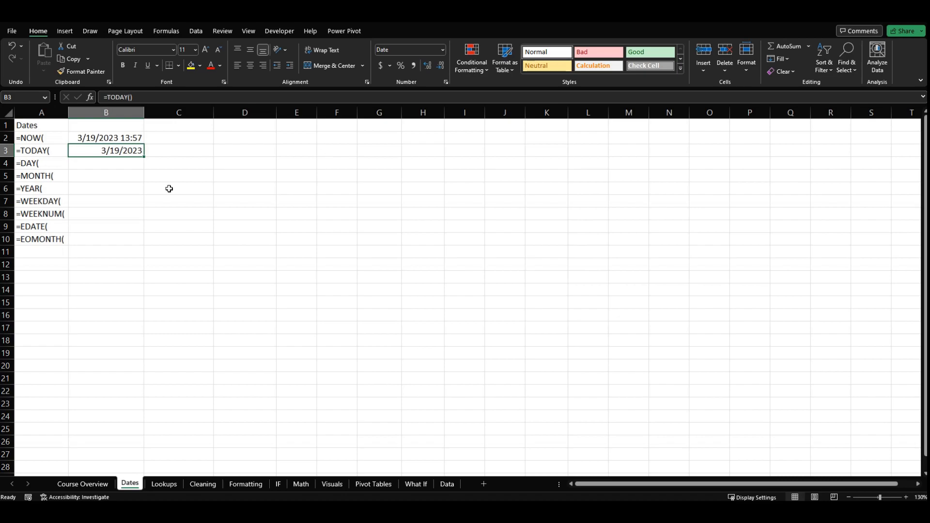
key("Up")
key("Down")
key("Right")
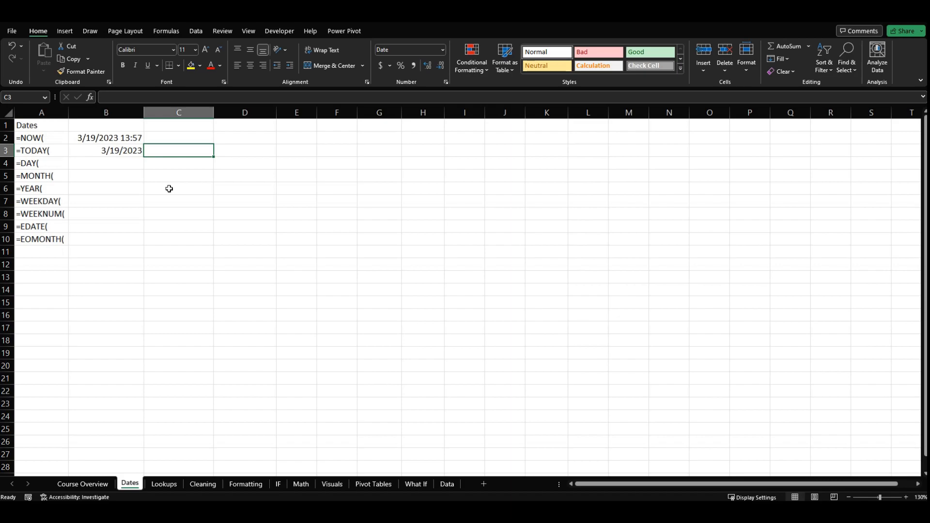
key("ctrl+semicolon")
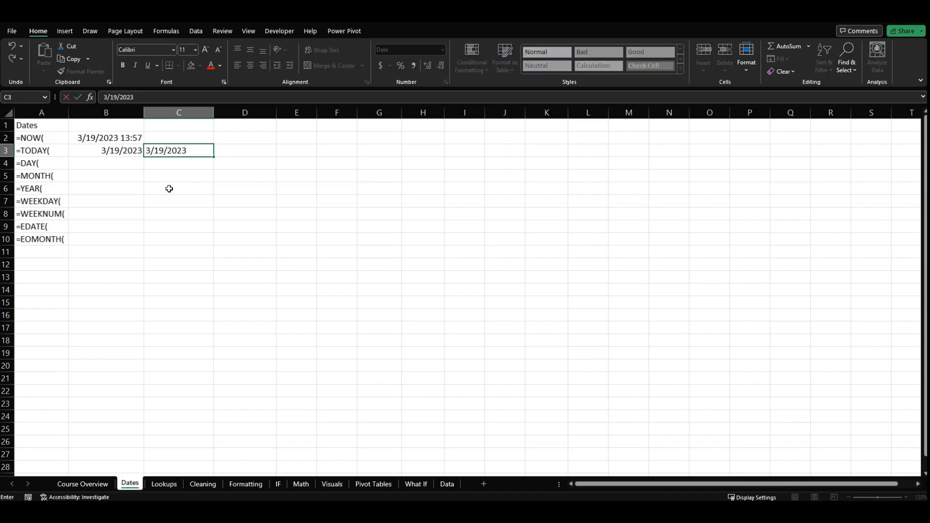
key("Tab")
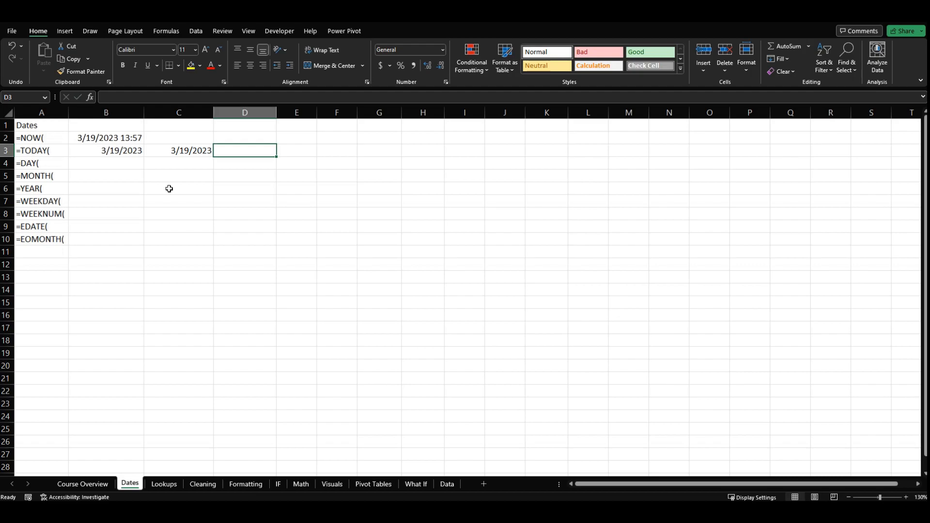
key("ctrl+shift+semicolon")
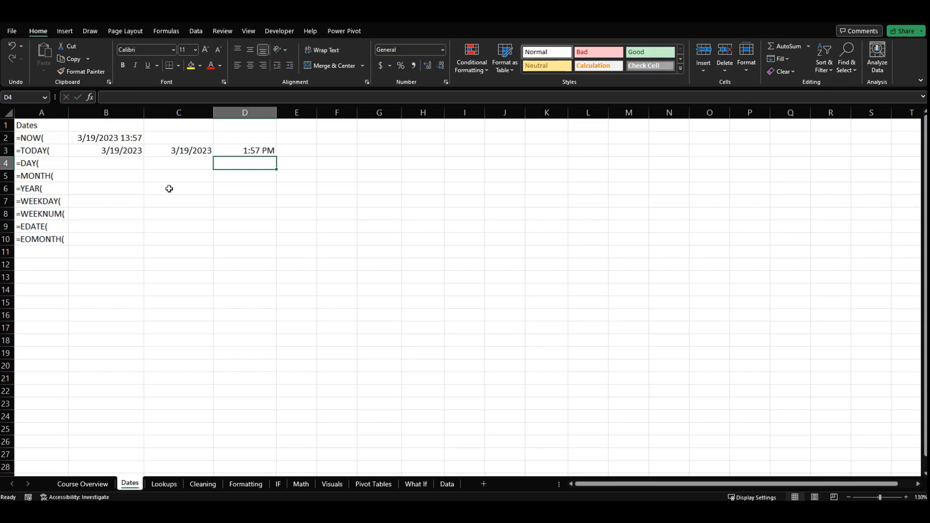
- Compare the static date and time entries in C3 and D3 with the TODAY and NOW formulas in column B
key("Up")
key("Left")
key("Right")
key("Left")
key("Right")
key("Left")
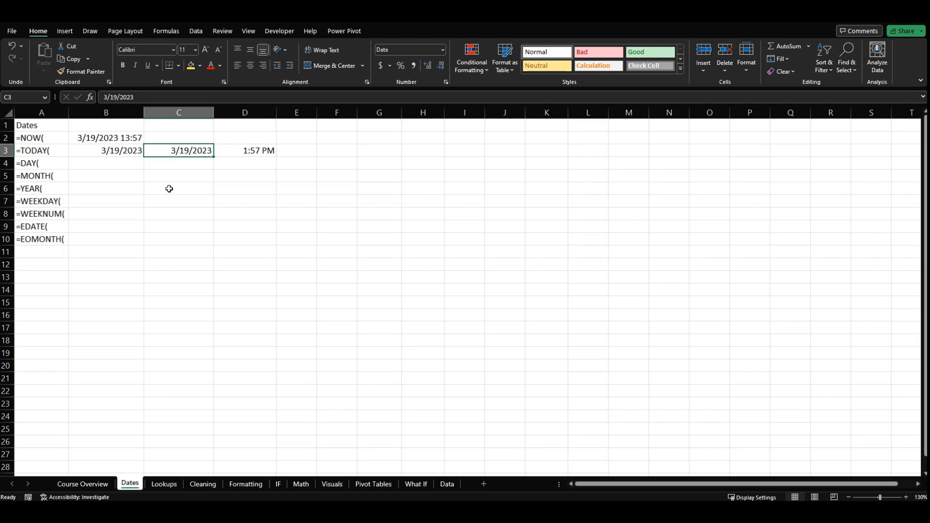
key("Right")
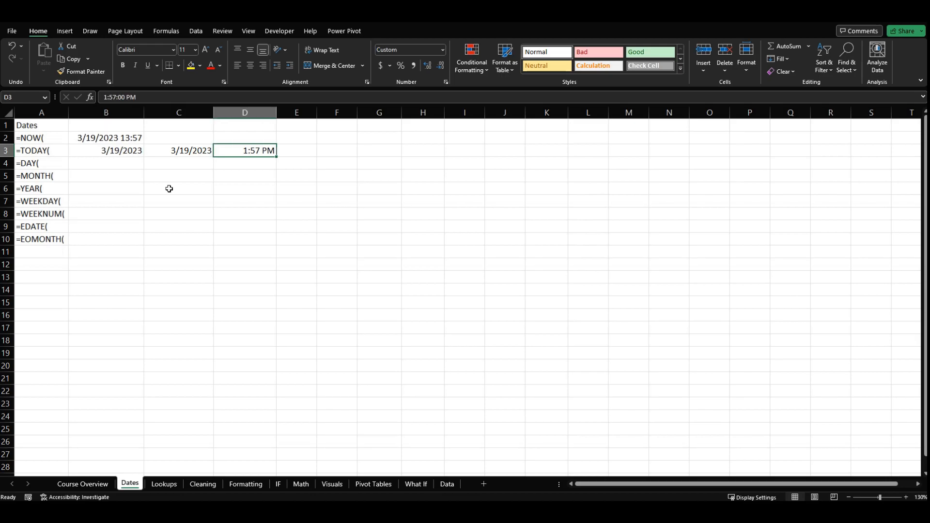
key("Left")
key("Left")
key("Up")
key("Down")
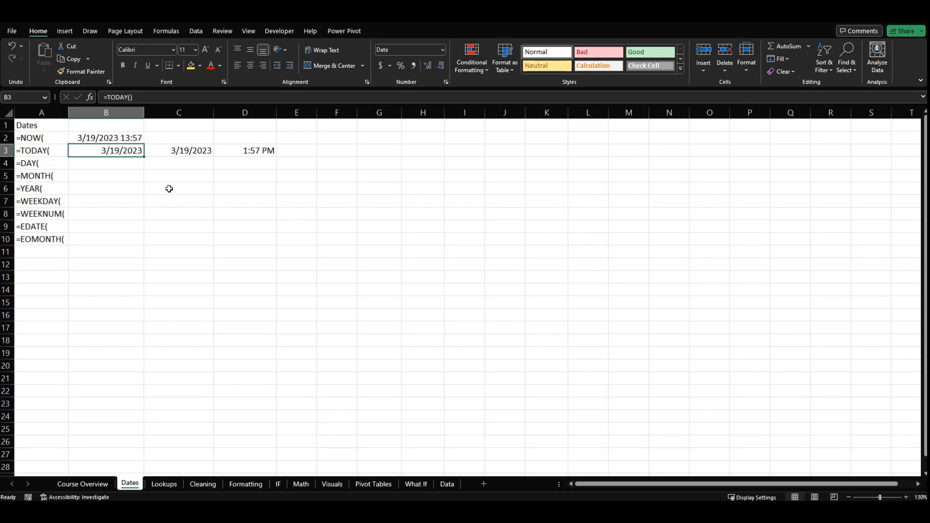
key("Down")
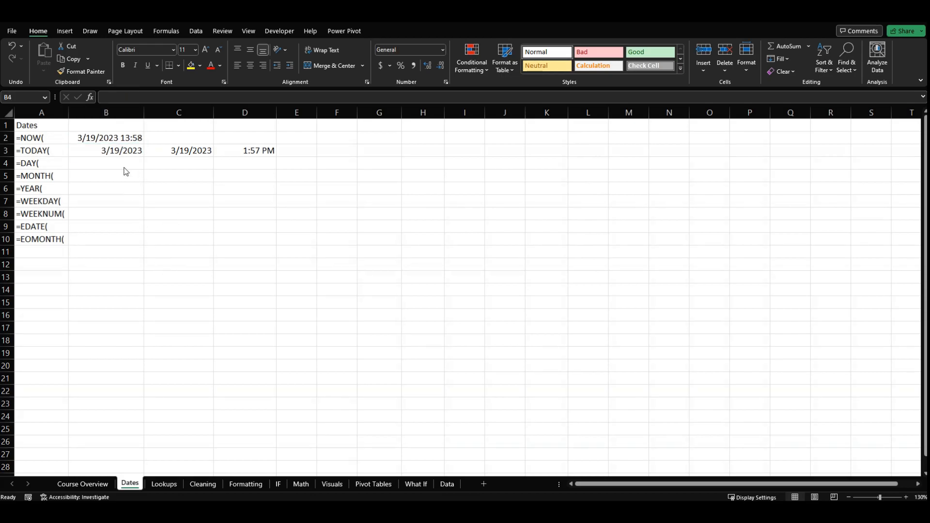
- Enter the formula =DAY(B3) in cell B4, beside the =DAY( label
left_click(83, 154)
left_click(83, 165)
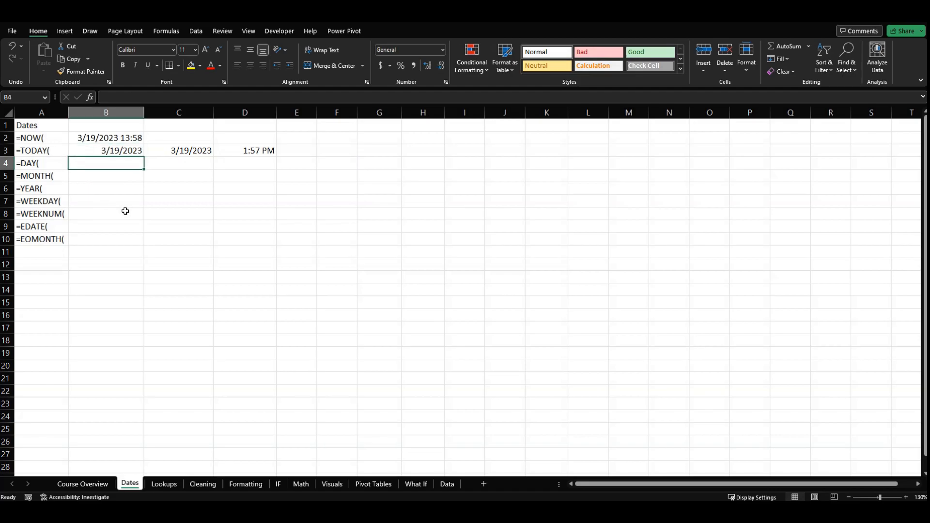
type("=")
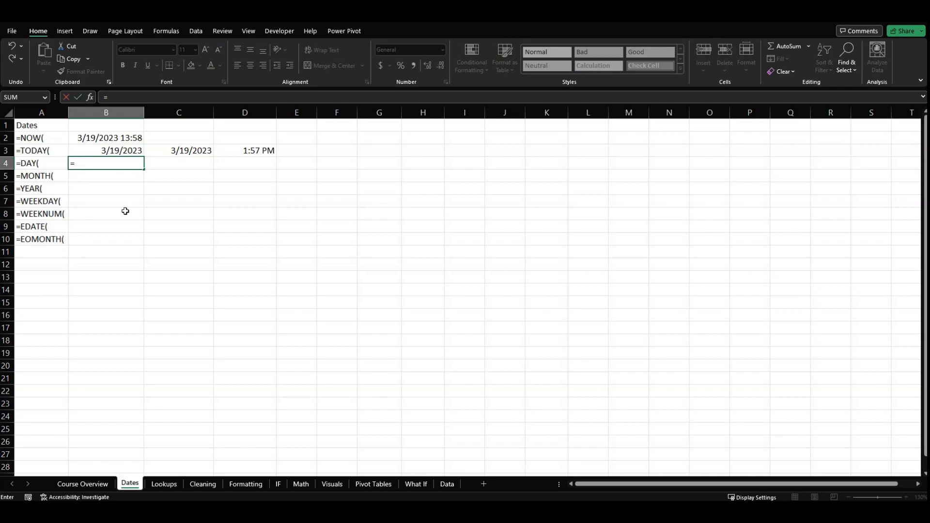
type("day")
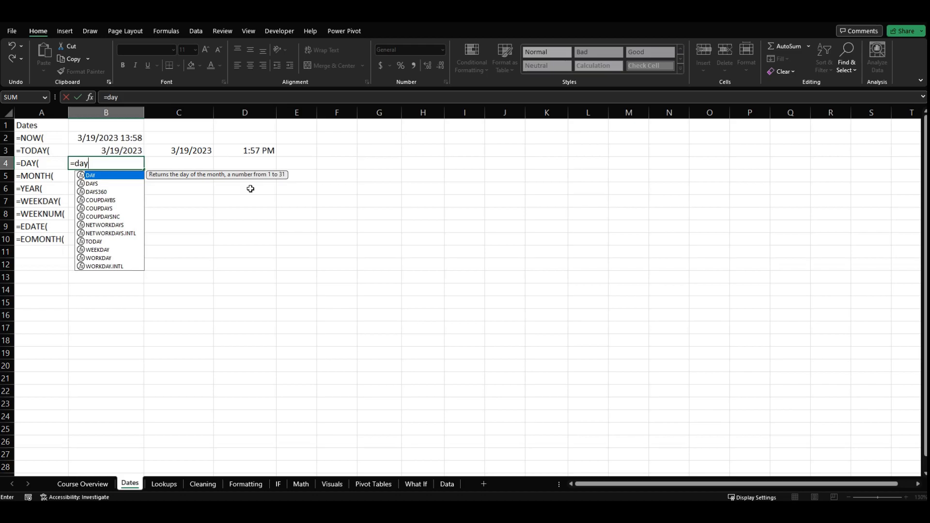
key("Tab")
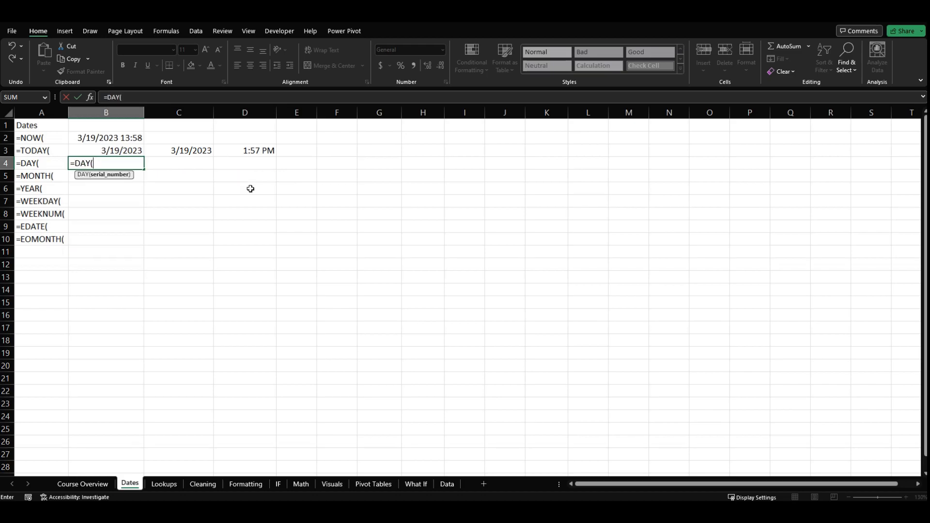
key("Up")
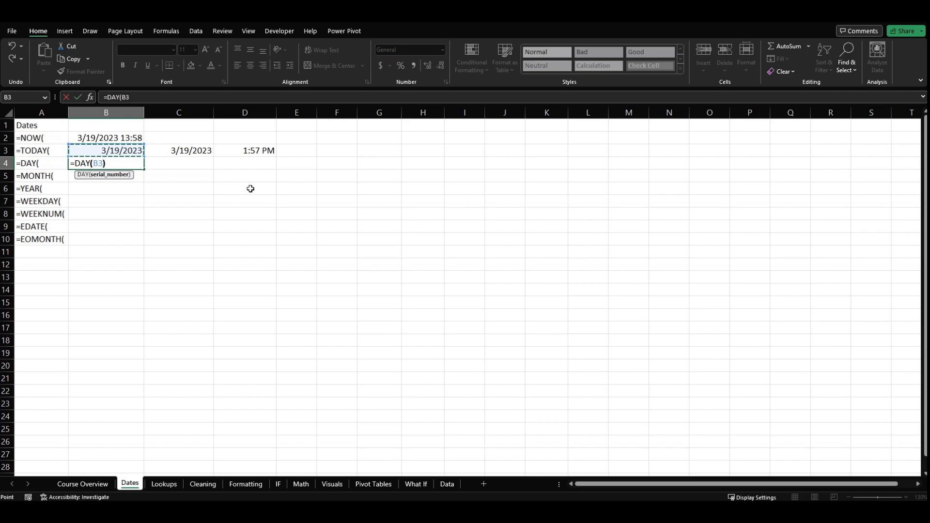
type(")")
key("Return")
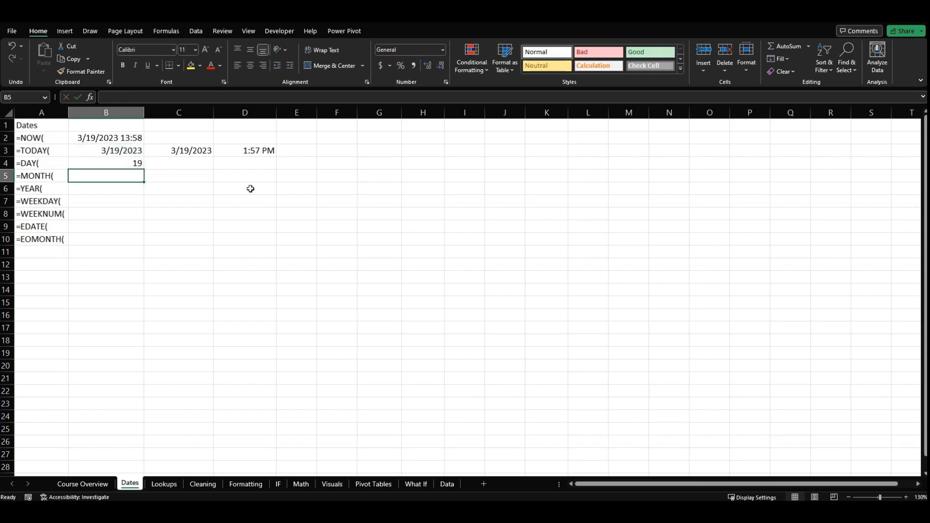
- Examine the DAY formula in B4 and its B3 reference alongside the TODAY formula in B3 and the static date in C3
key("Up")
key("Up")
key("Down")
key("Up")
key("Down")
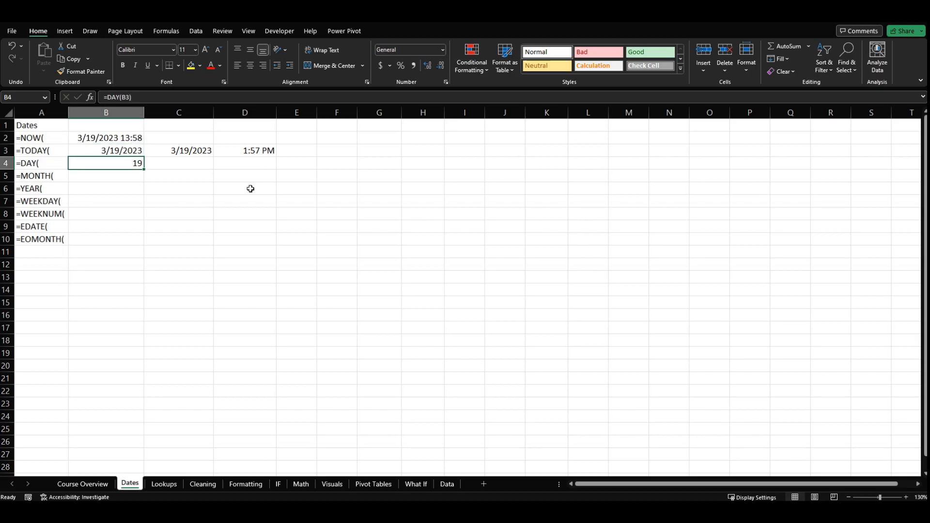
key("Up")
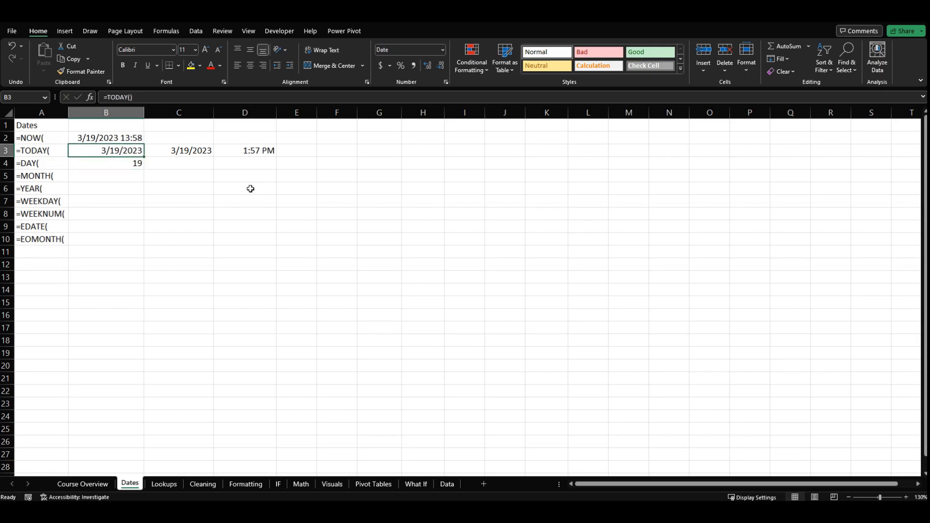
key("Right")
key("Down")
key("Left")
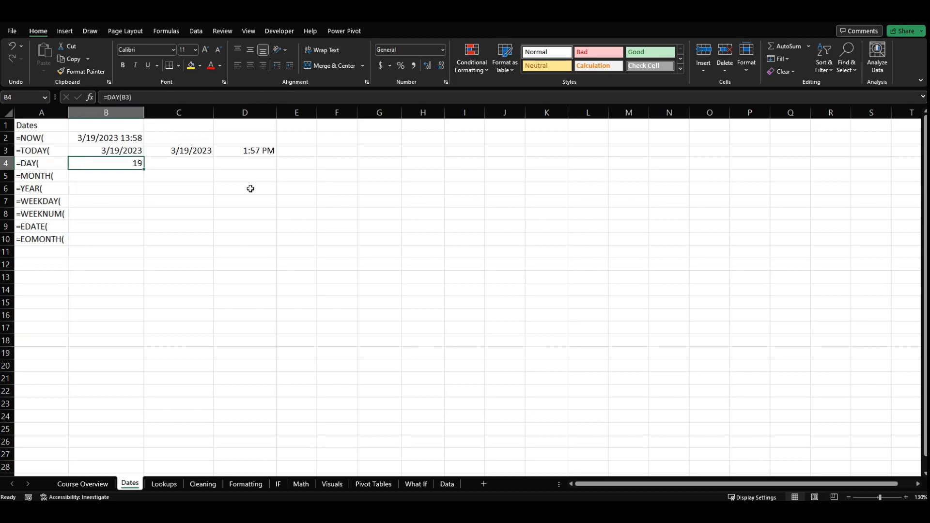
left_click(166, 165)
left_click(133, 164)
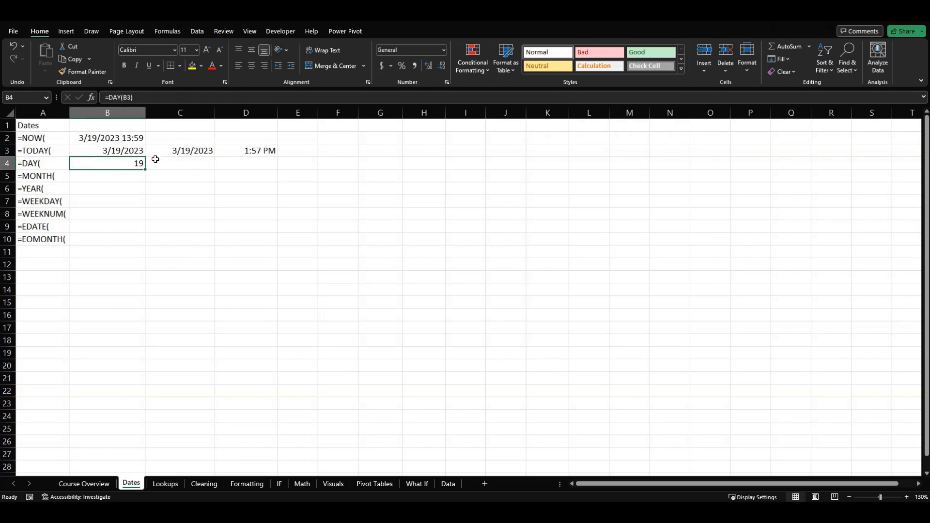
double_click(138, 162)
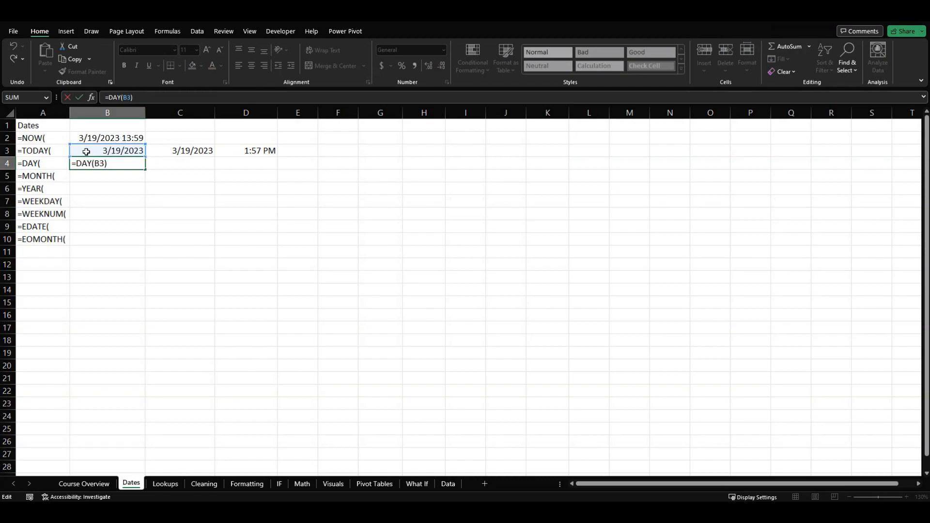
key("ctrl+Return")
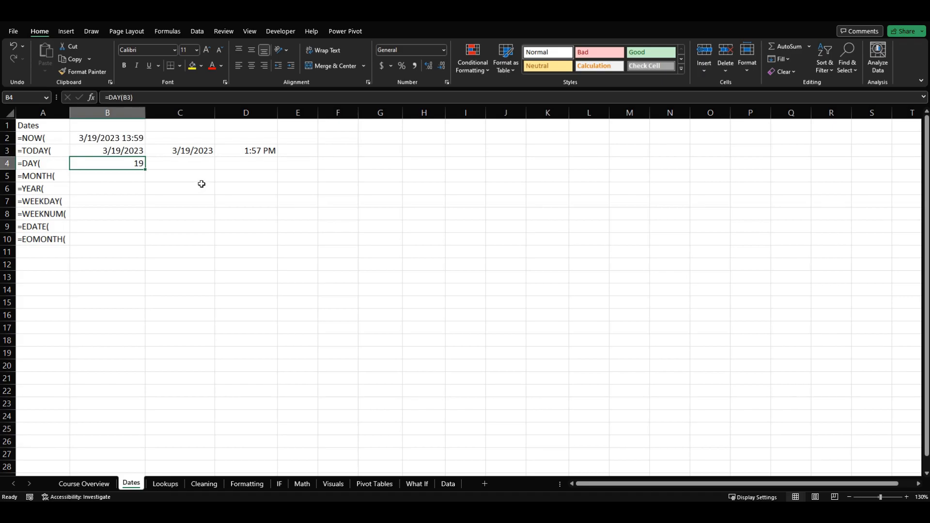
left_click(189, 157)
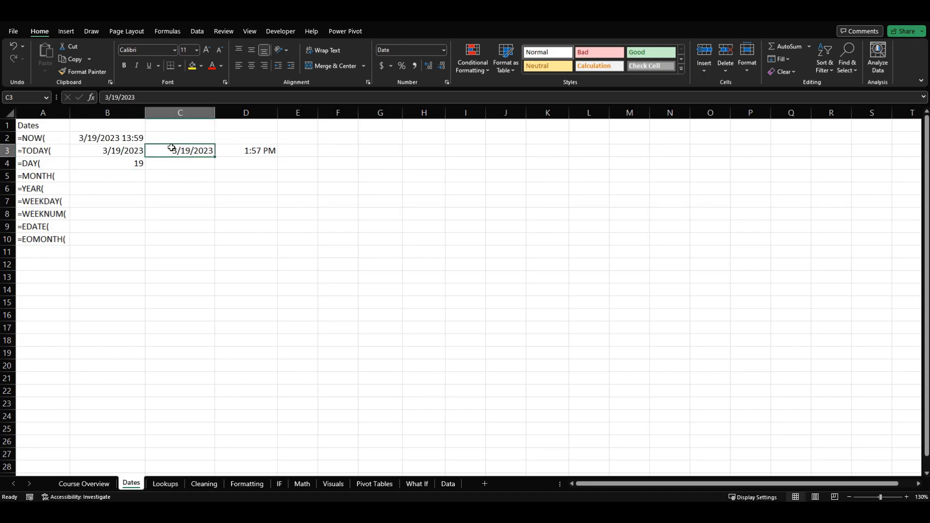
left_click(122, 164)
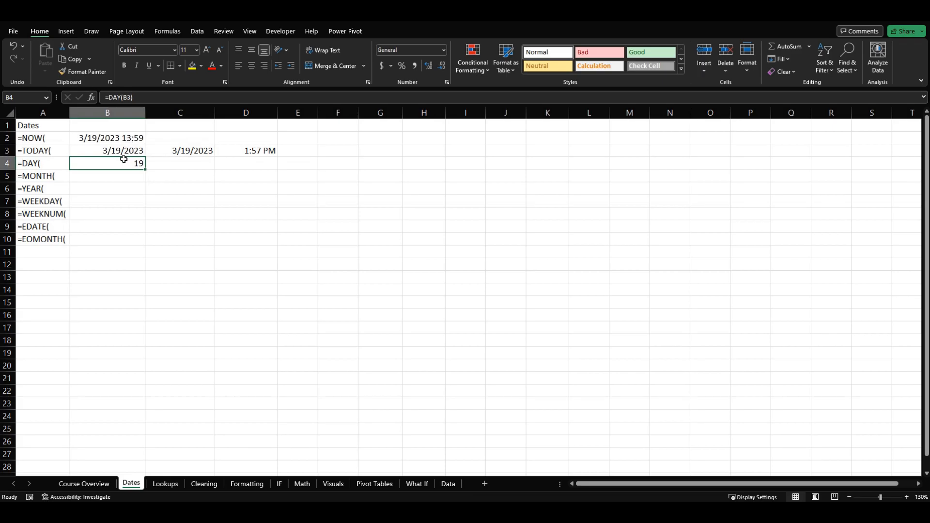
- Enter the formula =MONTH(B3) in cell B5, beside the =MONTH( label
left_click(122, 175)
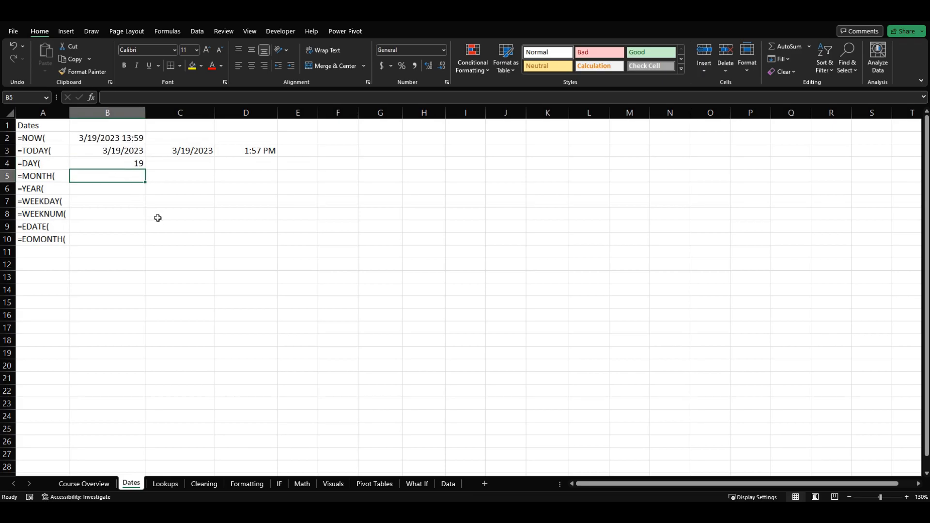
type("=")
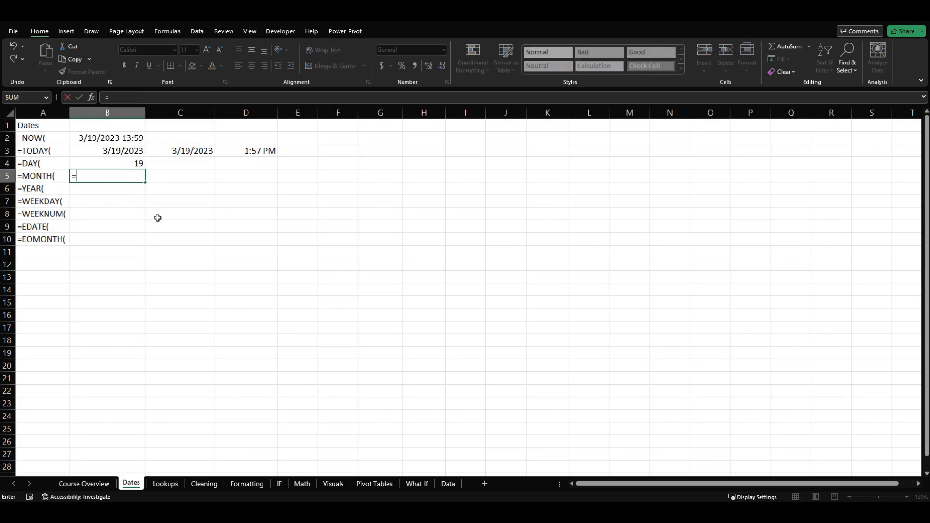
type("mon")
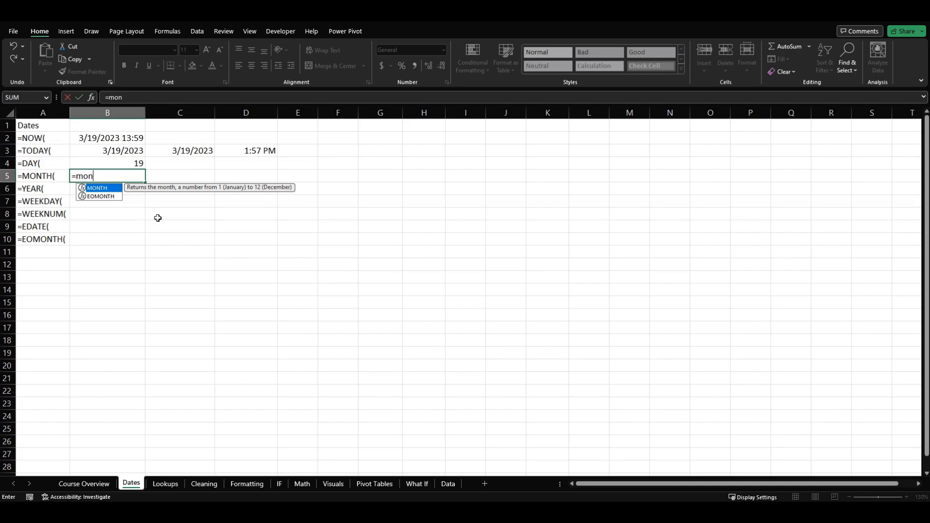
key("Tab")
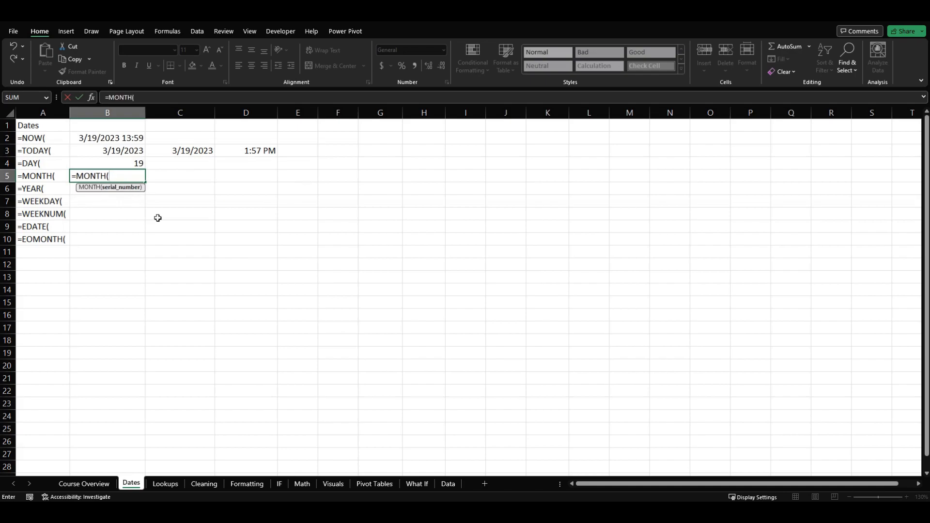
key("Up")
key("Up")
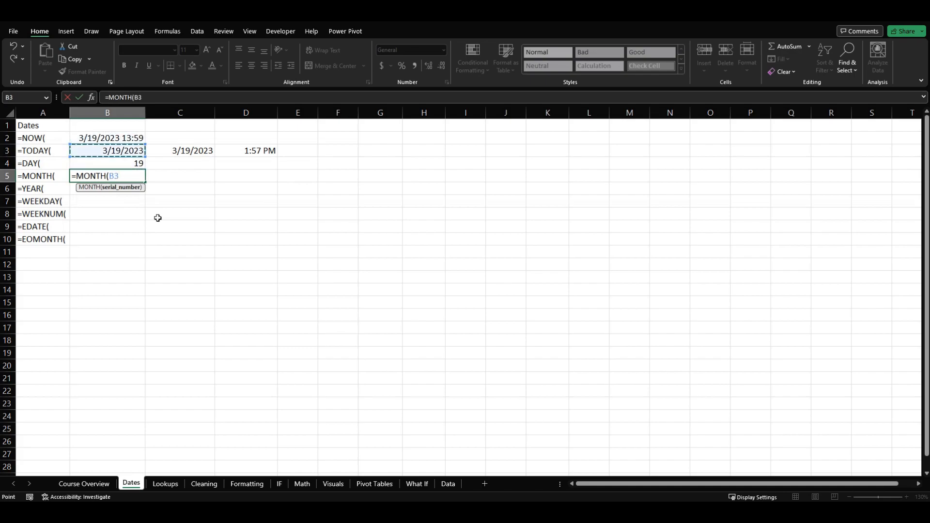
type(")")
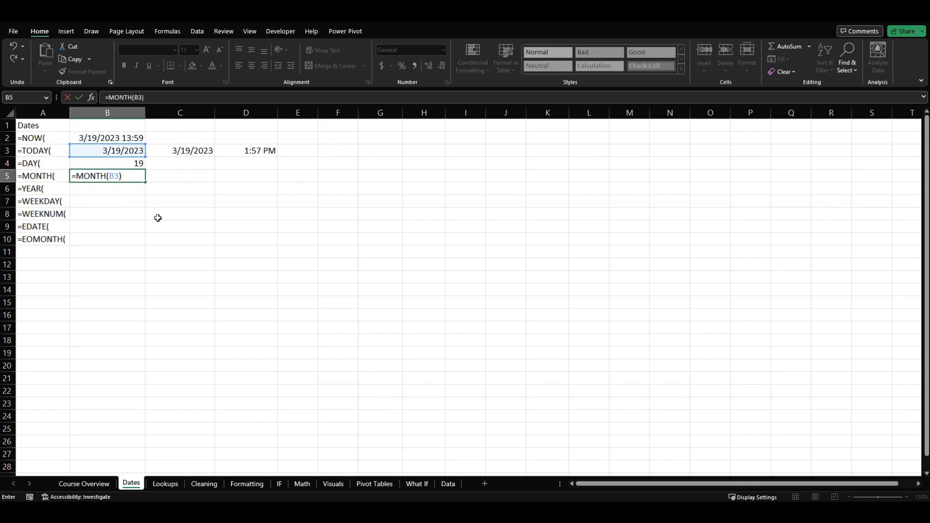
key("Return")
key("Up")
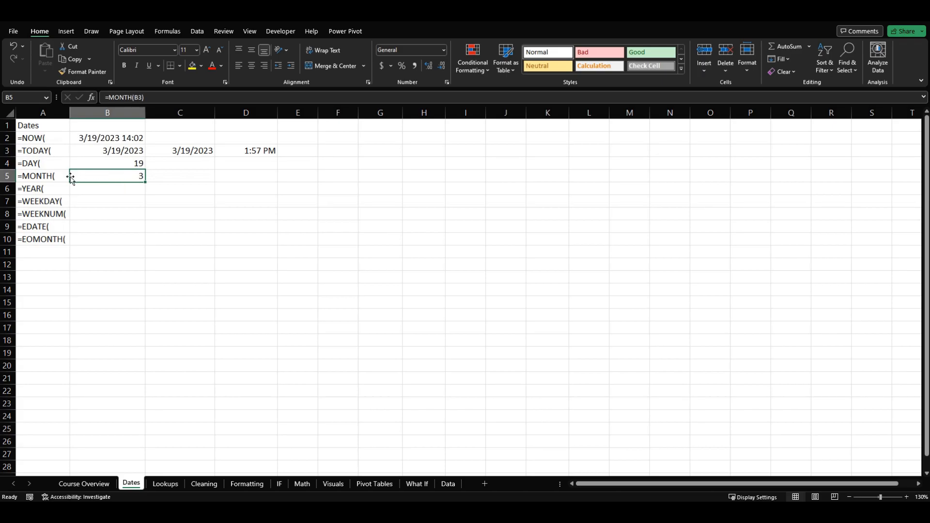
- Enter the formula =YEAR(B3) in cell B6 and review it against the DAY and MONTH formulas above
left_click(95, 192)
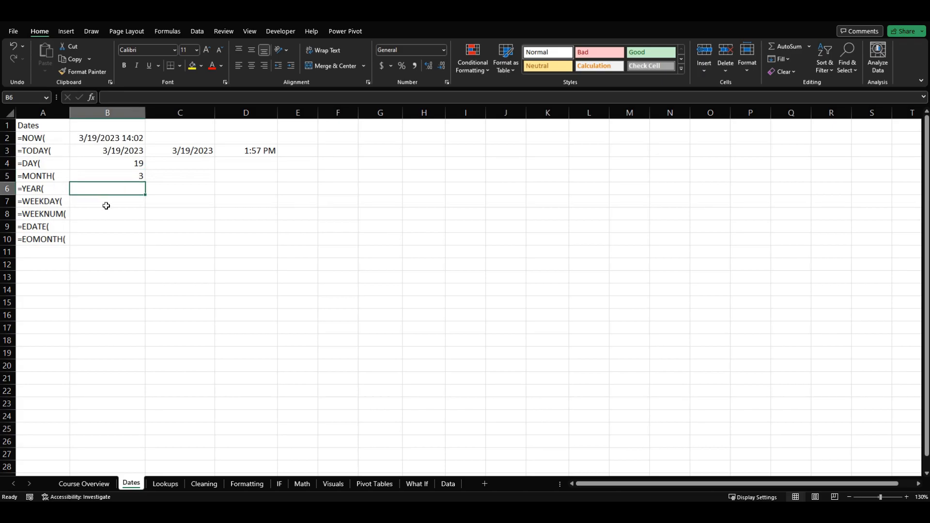
type("=year")
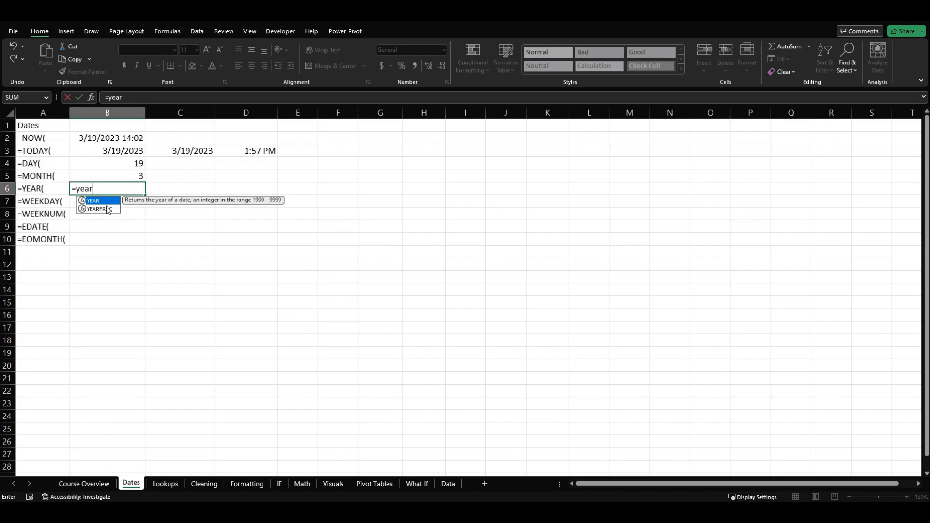
key("Tab")
key("Up")
key("Up")
key("Up")
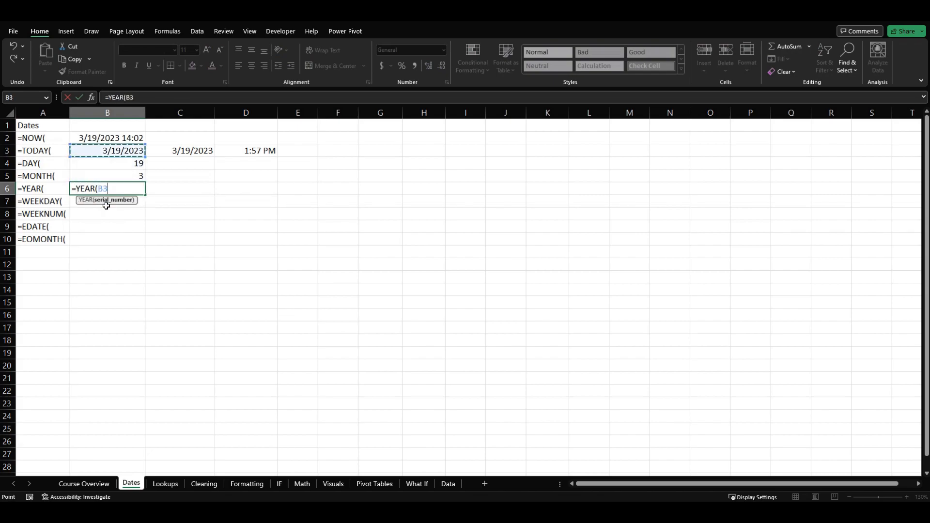
type(")")
key("Return")
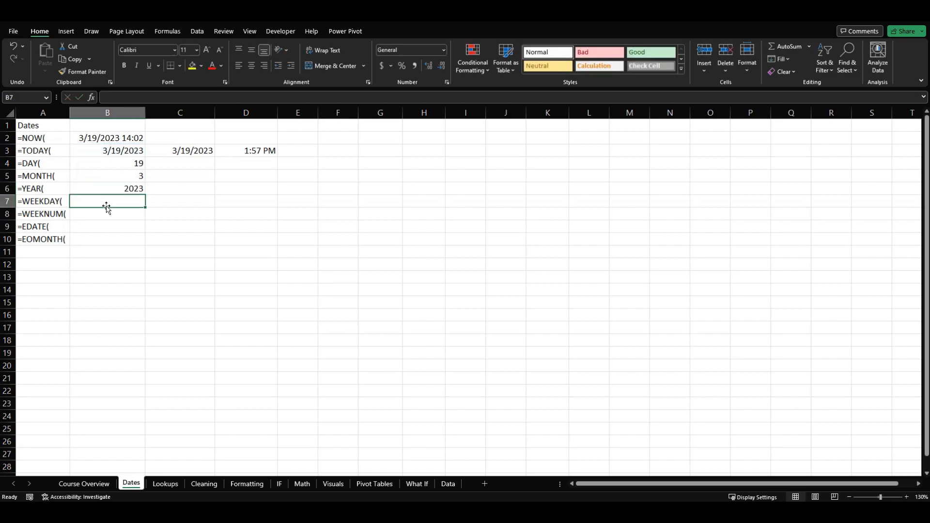
left_click(107, 189)
left_click(104, 164)
left_click(104, 176)
left_click(104, 189)
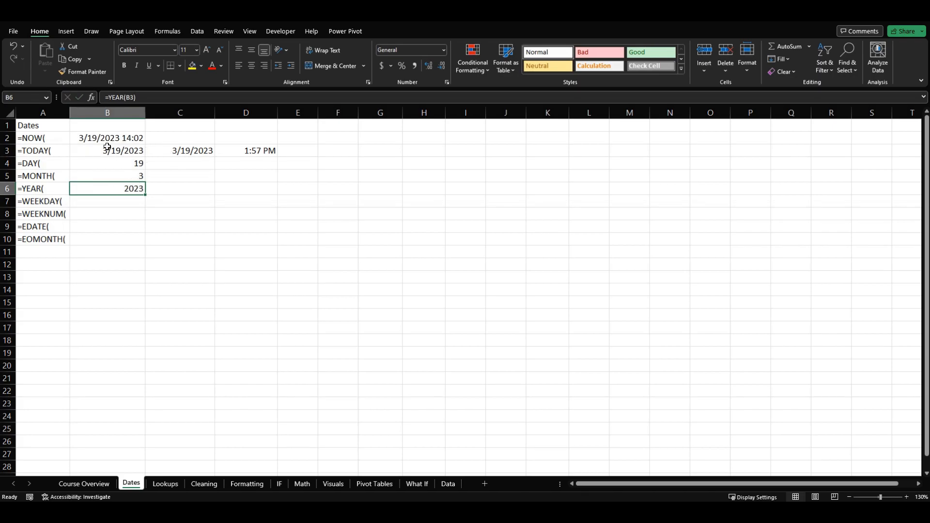
- Enter the formula =WEEKDAY(B3) in cell B7, leaving out the optional return type
left_click(97, 202)
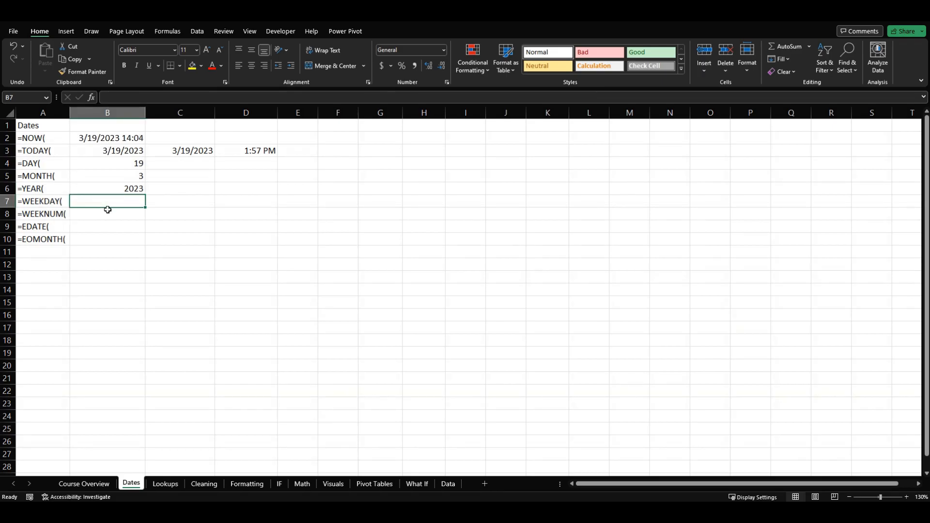
type("=week")
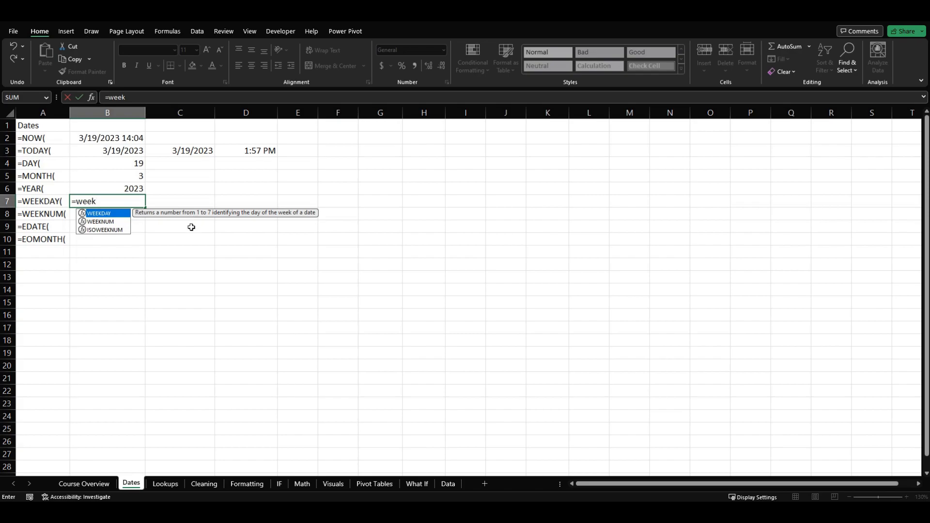
key("Tab")
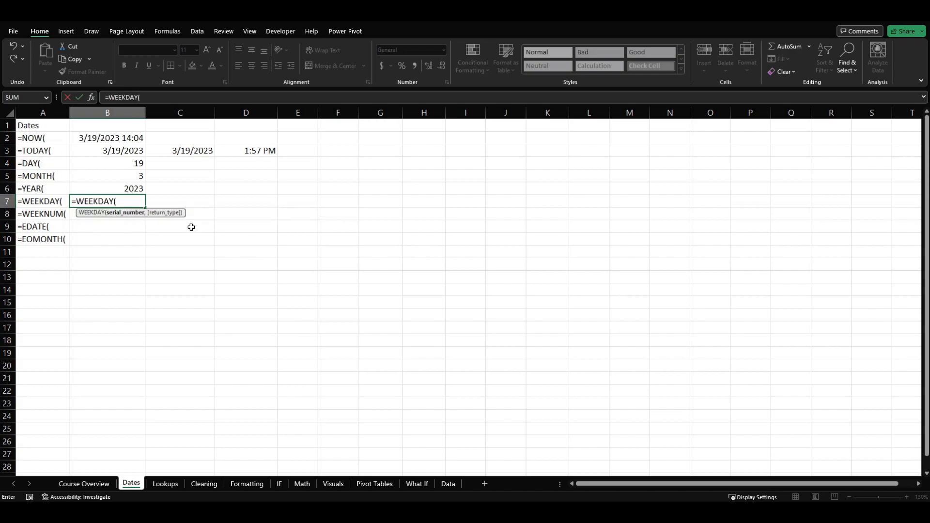
left_click(111, 151)
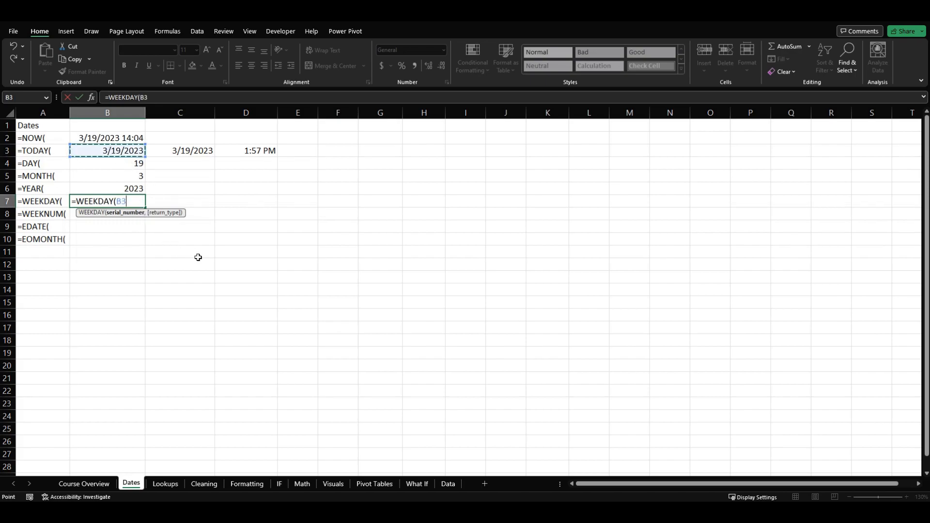
type(",")
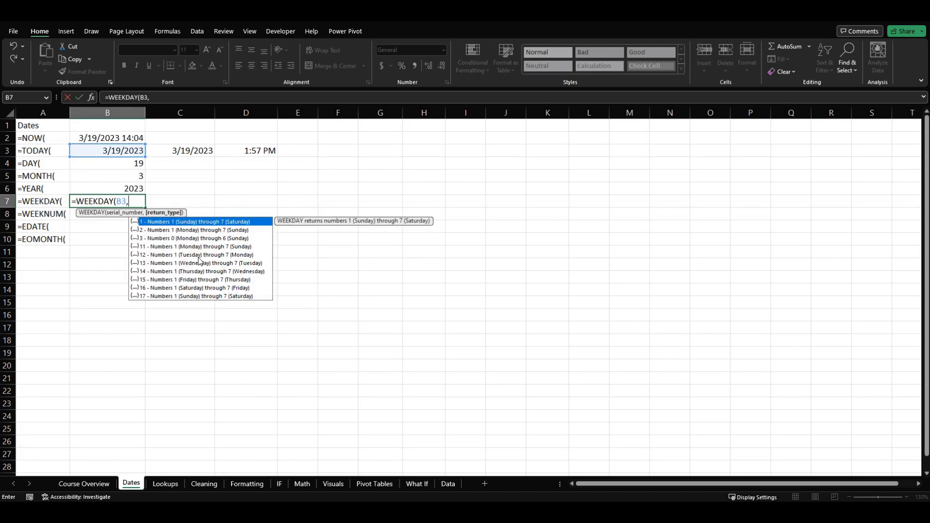
key("BackSpace")
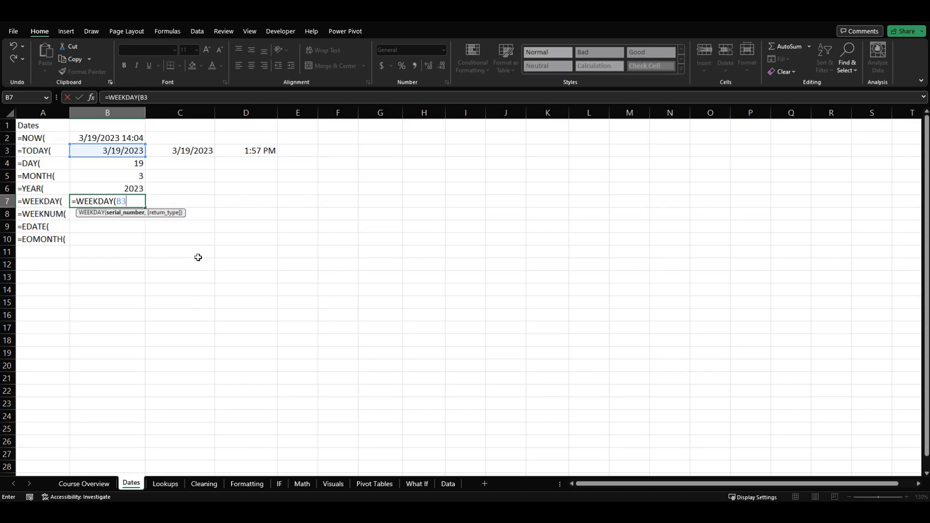
type(")")
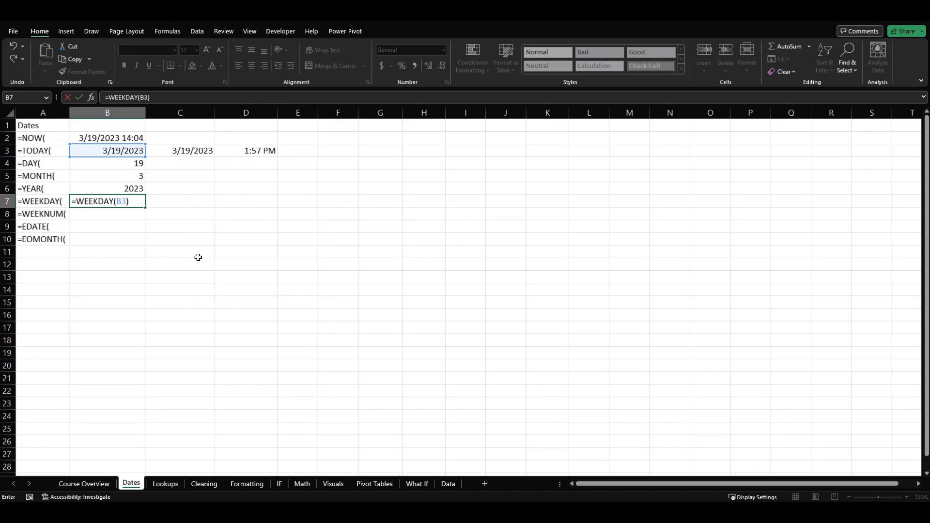
key("Return")
key("Up")
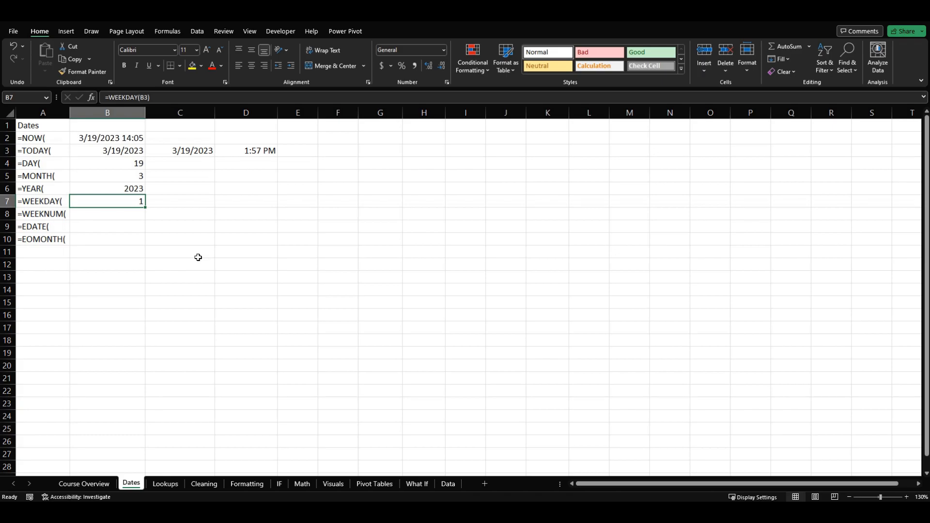
- Examine the optional return_type choices for the WEEKDAY formula in B7, leaving the formula as =WEEKDAY(B3)
key("F2")
key("Left")
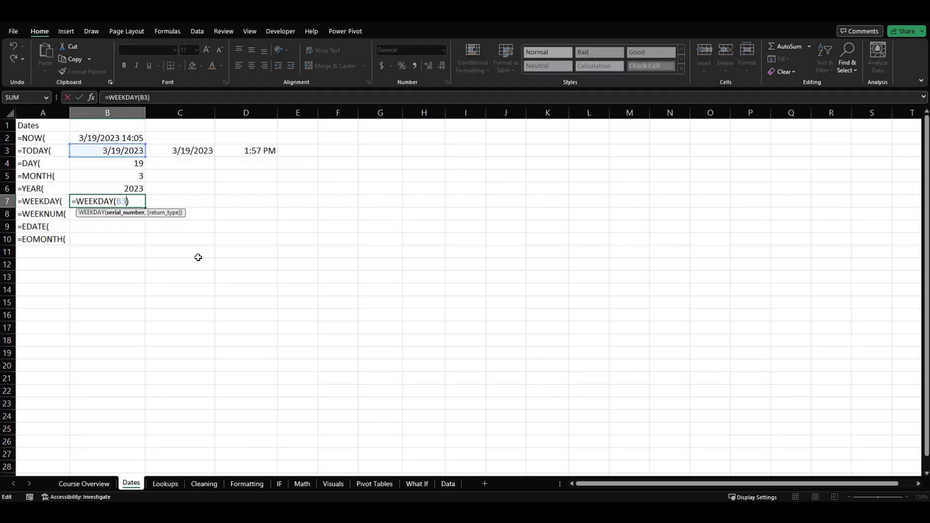
type(",")
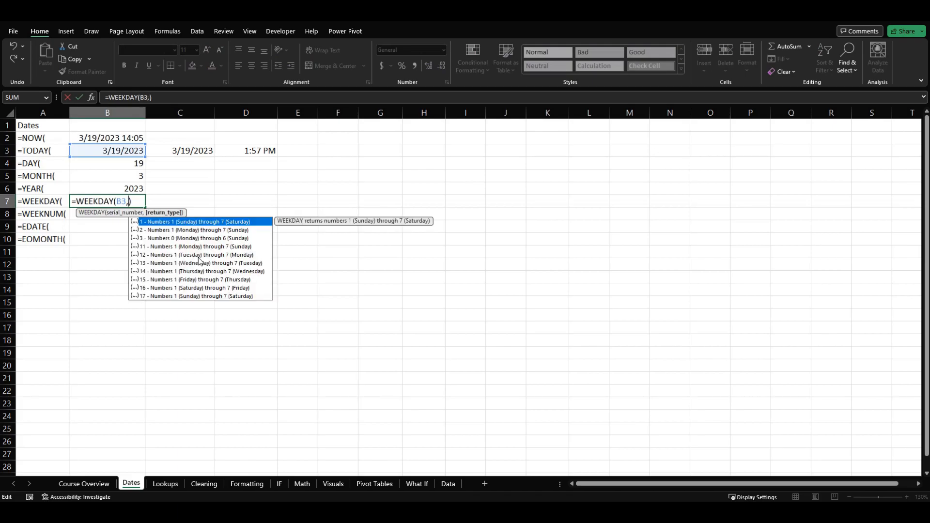
key("Down")
key("Down")
key("Down")
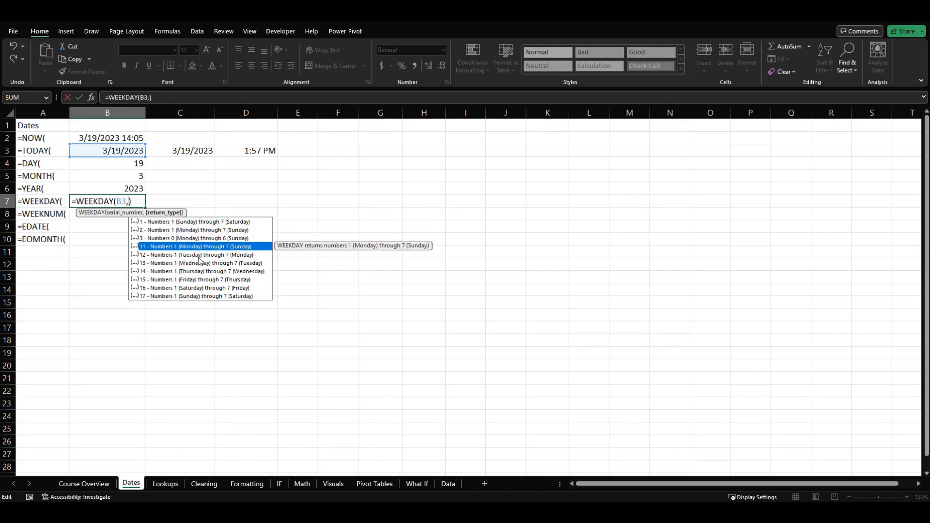
key("Down")
key("Down")
key("Down")
key("Down")
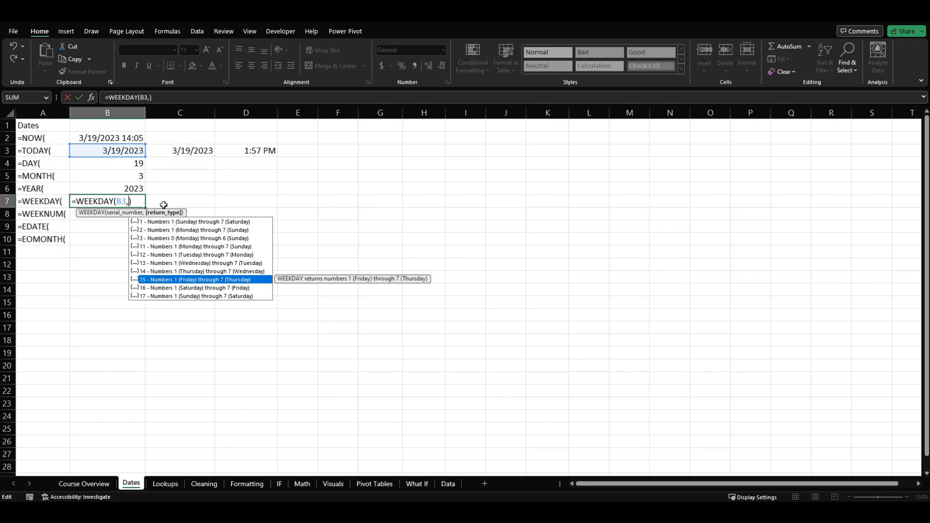
key("BackSpace")
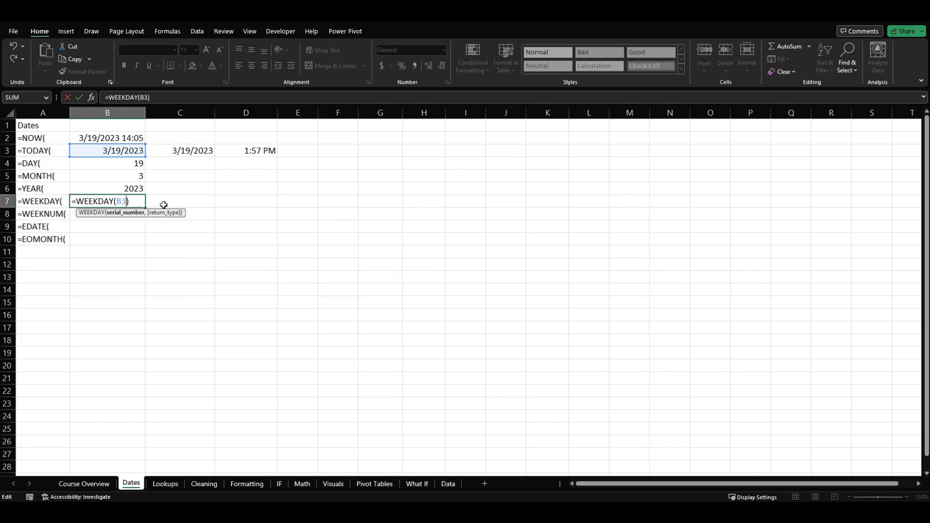
key("Return")
key("Up")
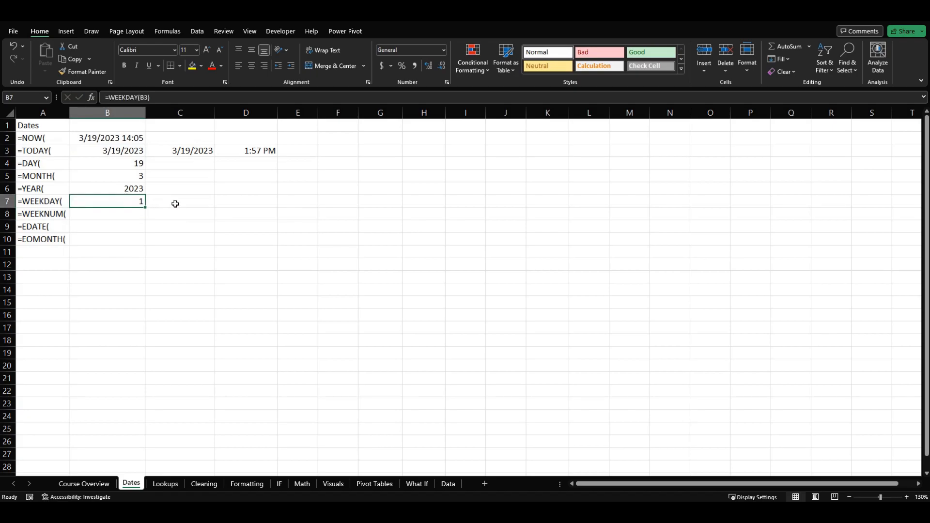
- Enter the formula =TEXT(B7,"DDDD") in cell C7, beside the WEEKDAY formula, to spell out the day name
left_click(188, 203)
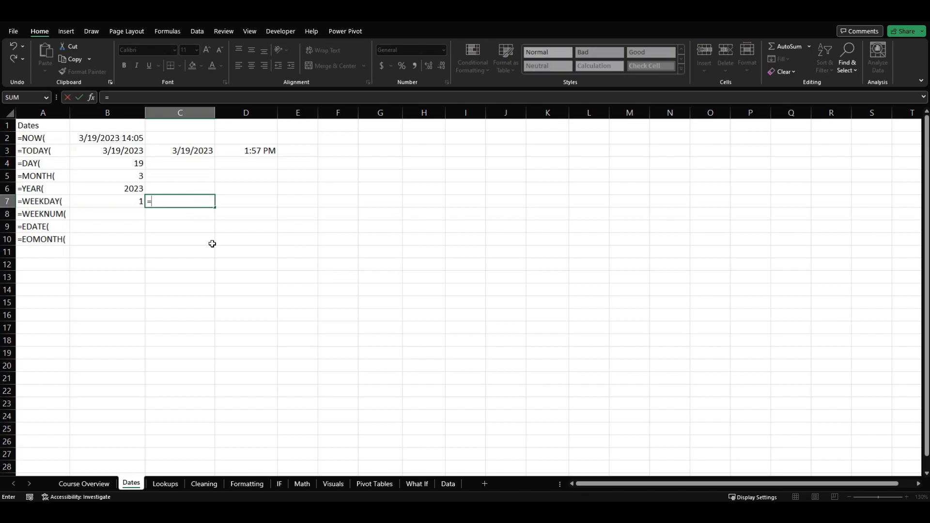
type("tex")
key("Tab")
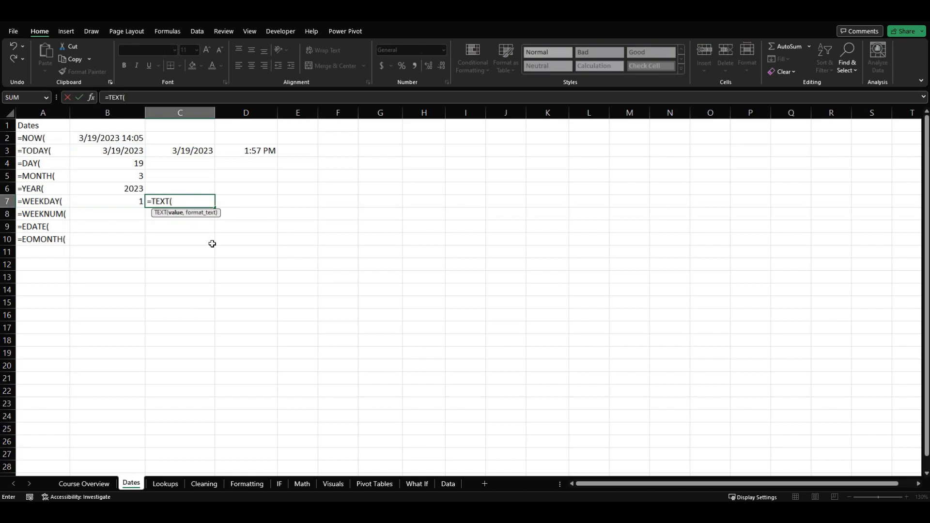
key("Left")
type(",\"")
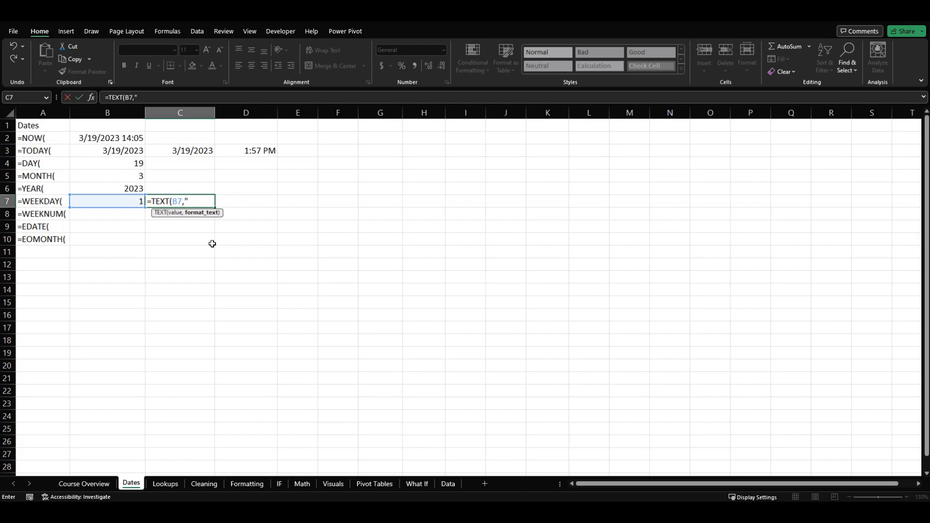
type("DDDD\")")
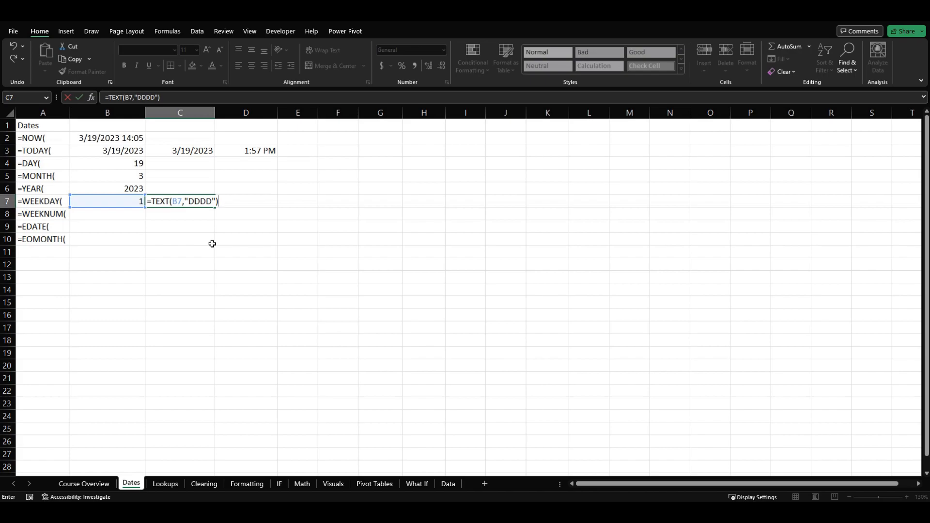
key("Return")
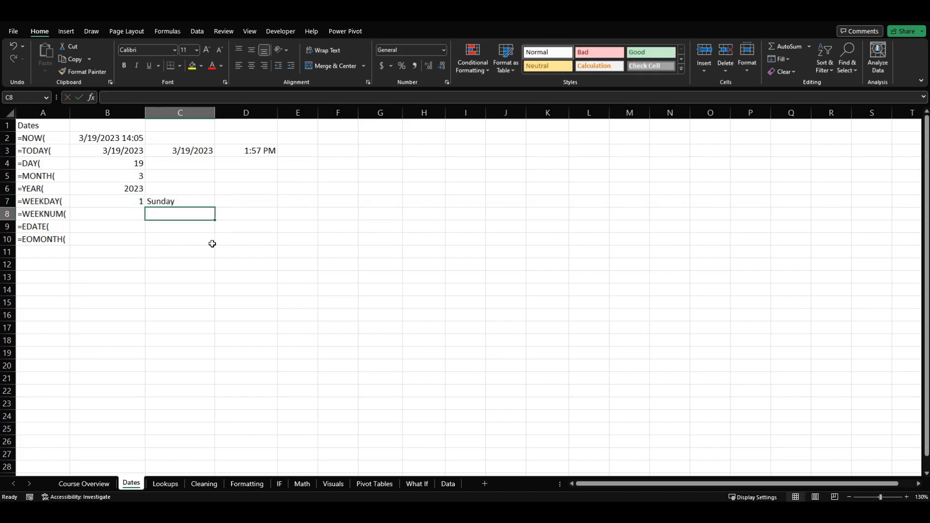
- Overwrite the WEEKDAY formula in B7 with the test values 2 and 3 to try the day name in C7
key("Left")
key("Up")
type("2")
key("Return")
key("Up")
type("3")
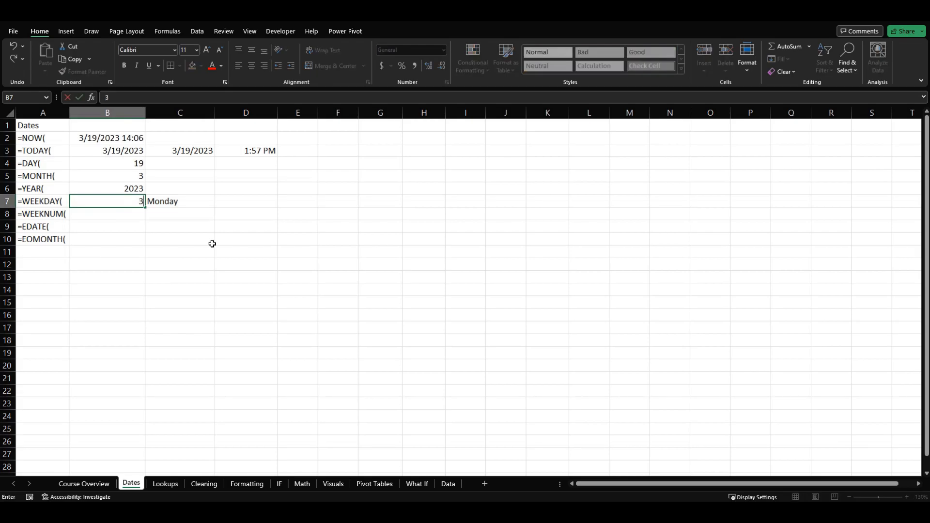
key("Return")
- Undo both test values in B7 and check the restored WEEKDAY formula
key("ctrl+z")
key("ctrl+z")
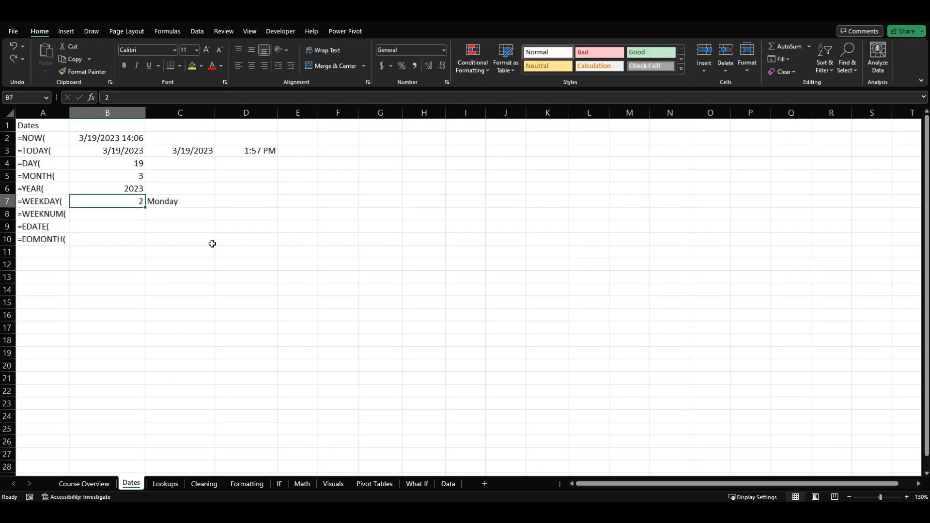
key("Down")
key("Up")
key("Right")
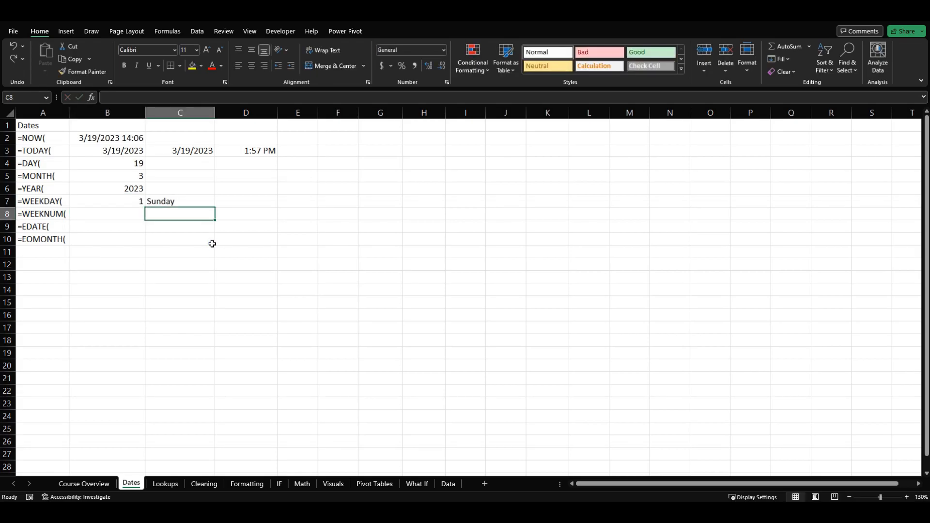
key("Down")
key("Left")
key("Up")
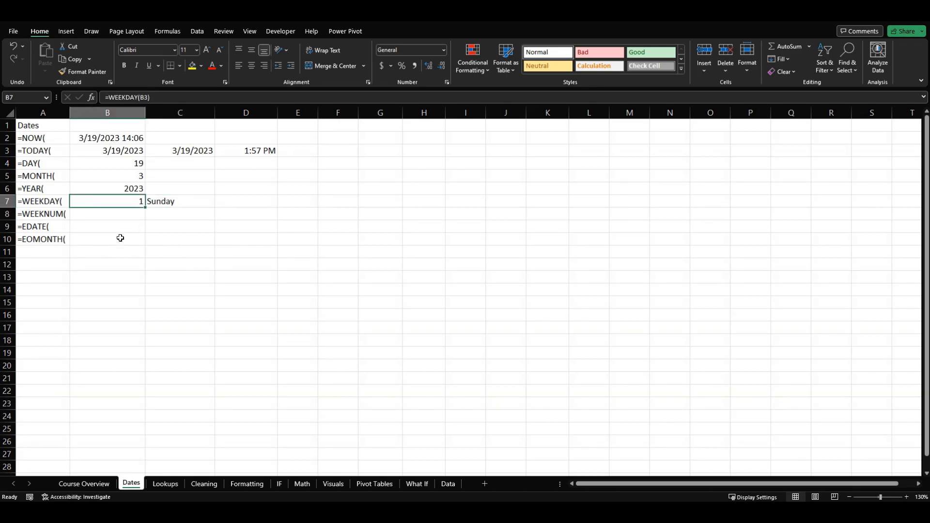
- Start a WEEKNUM formula in cell B8 with the date in B3 as its serial number
left_click(89, 216)
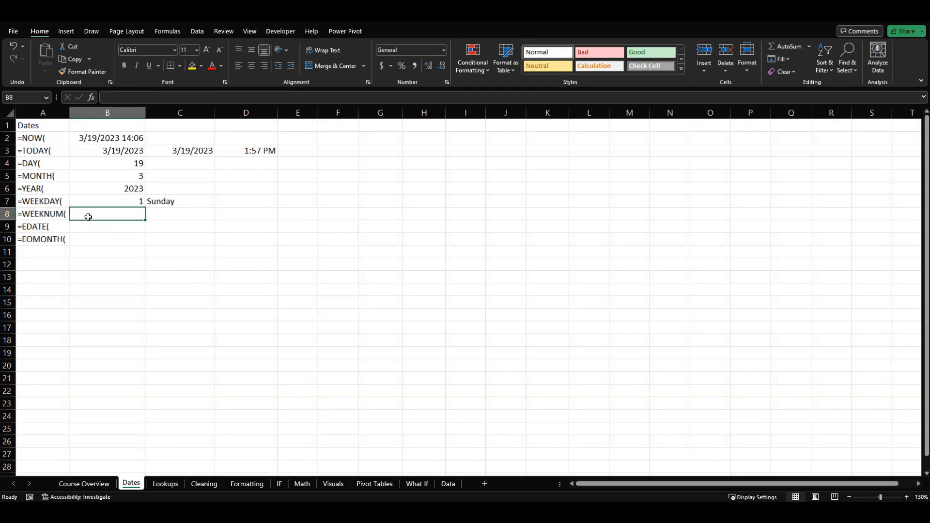
type("=")
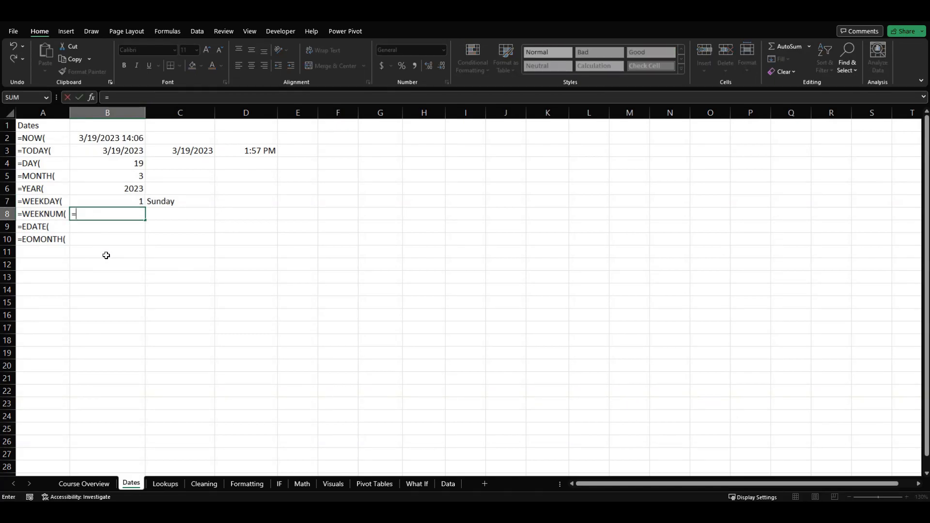
type("week")
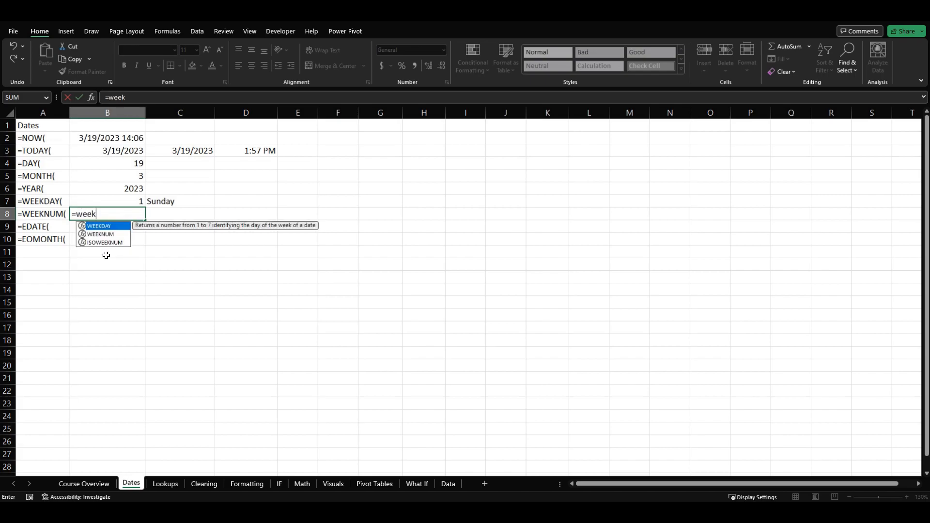
key("Down")
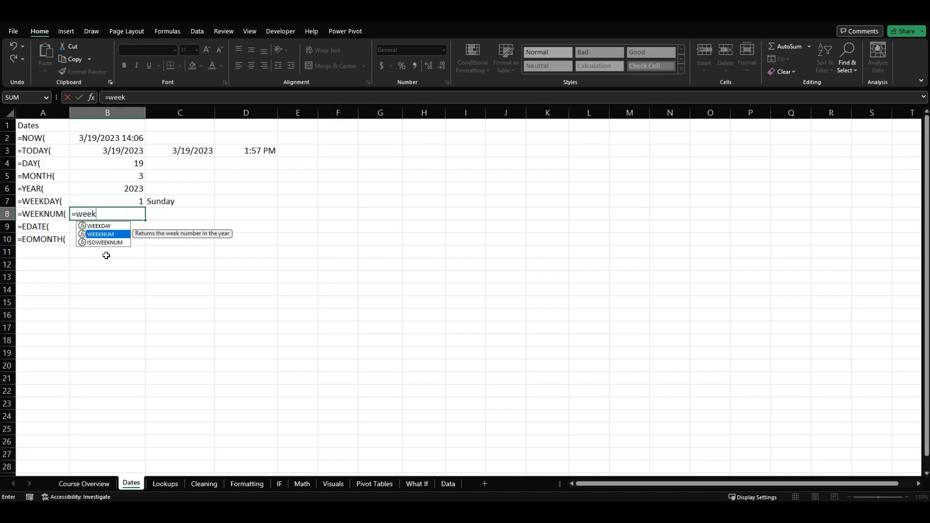
key("Tab")
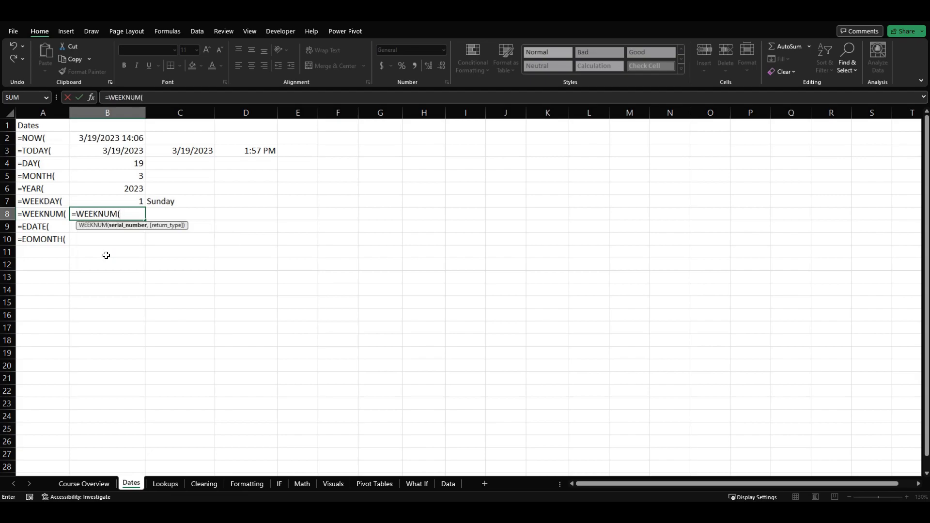
left_click(92, 149)
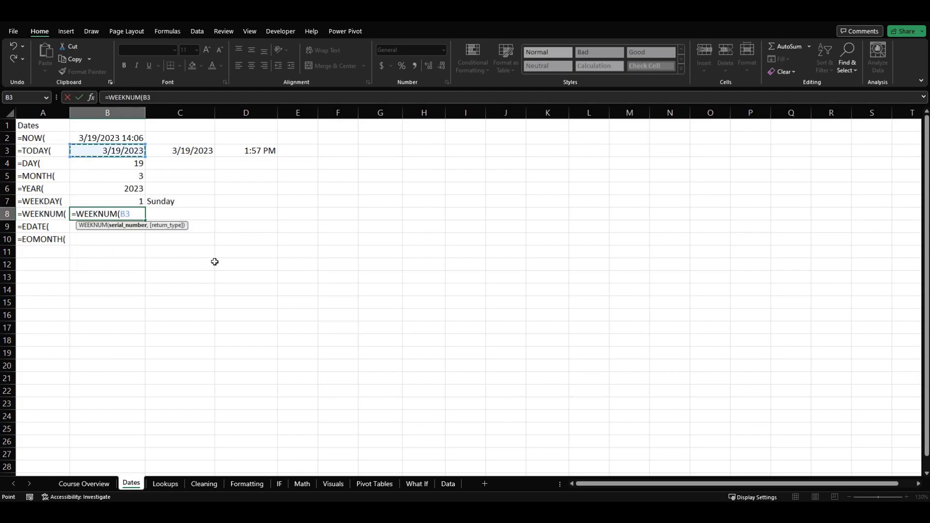
- Examine the return_type choices of the WEEKNUM formula in B8 that set which weekday the week begins on
type(",")
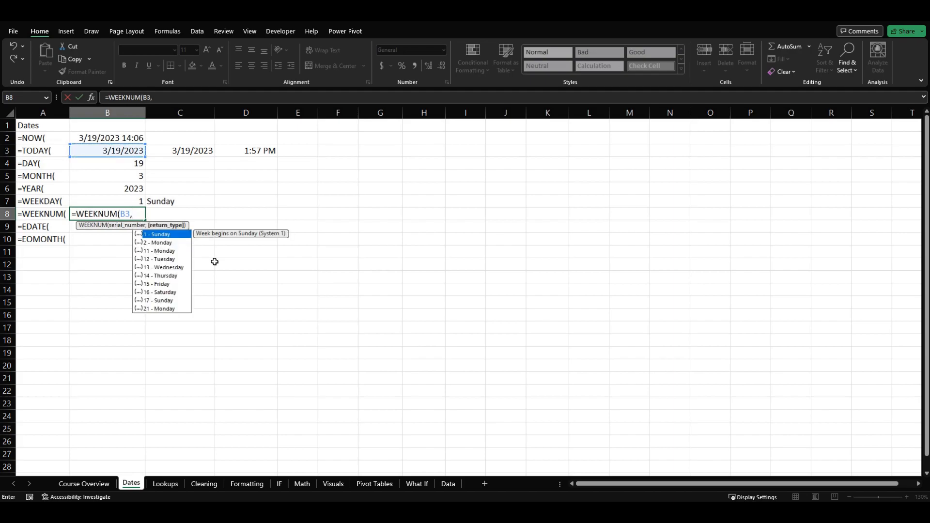
key("BackSpace")
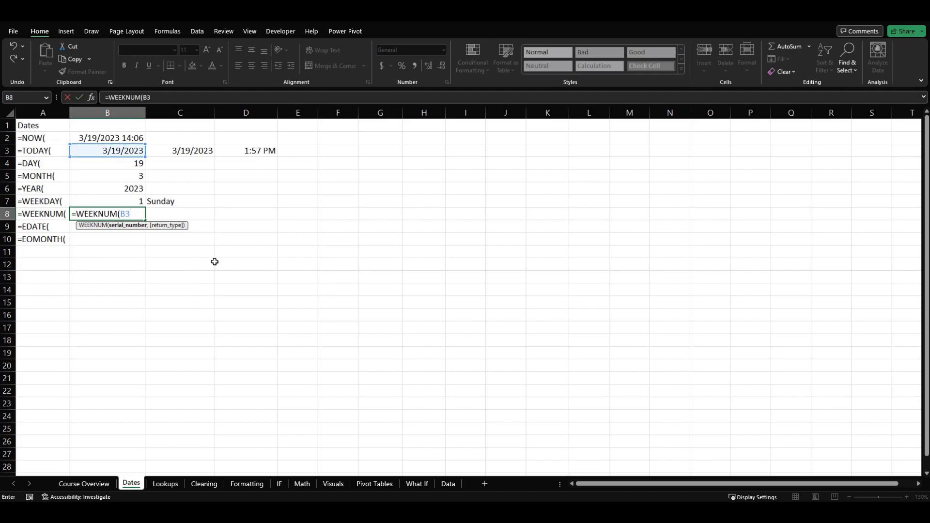
type(",")
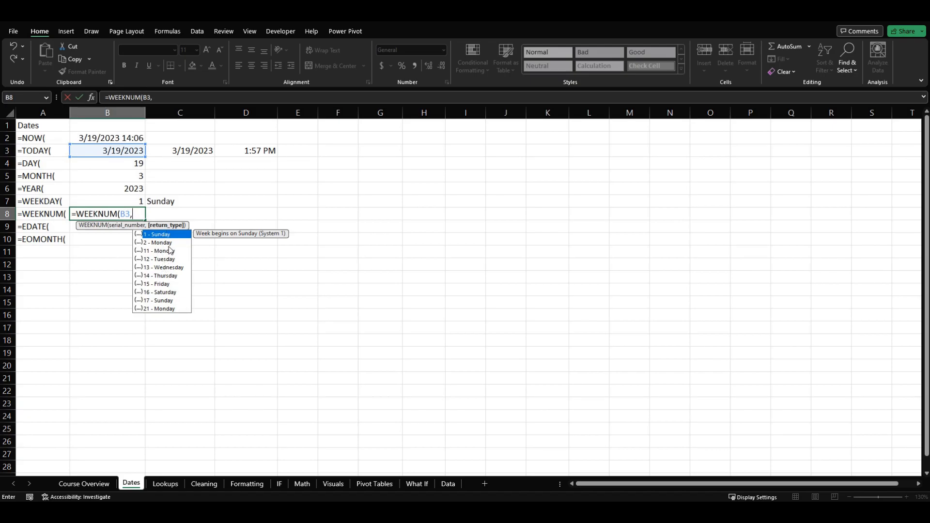
key("Down")
key("Up")
key("Down")
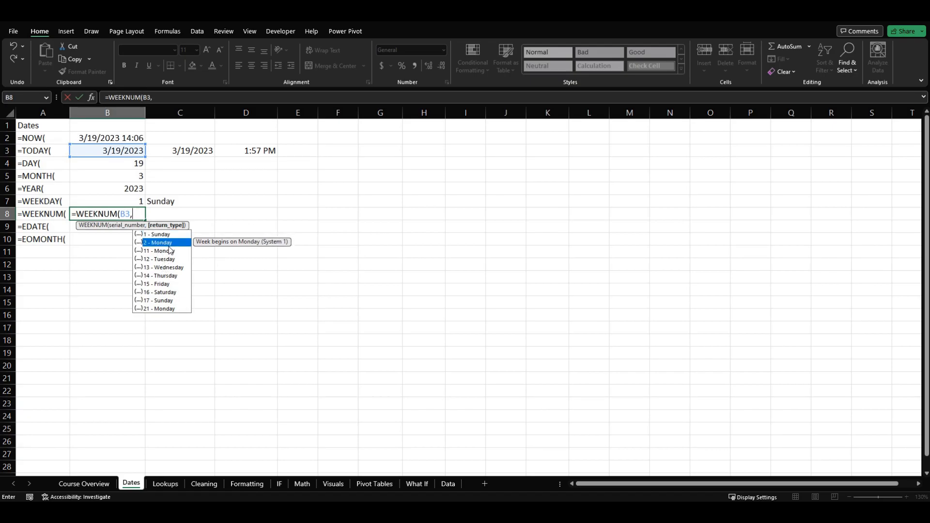
key("Down")
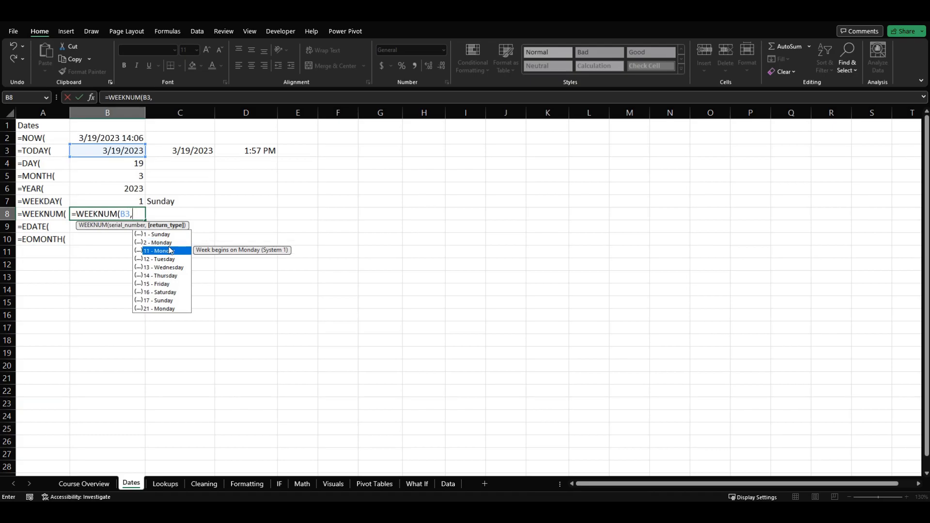
key("Down")
key("Down")
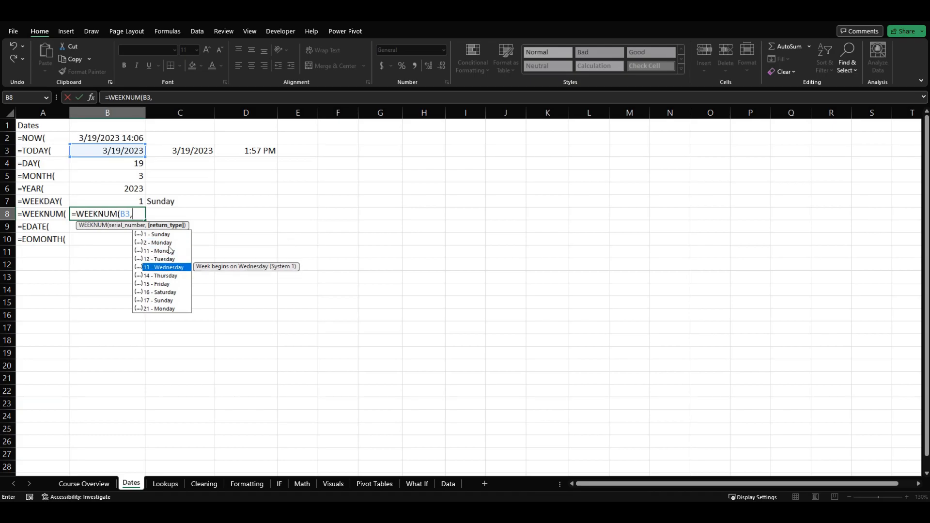
key("Up")
key("Up")
key("Up")
key("Up")
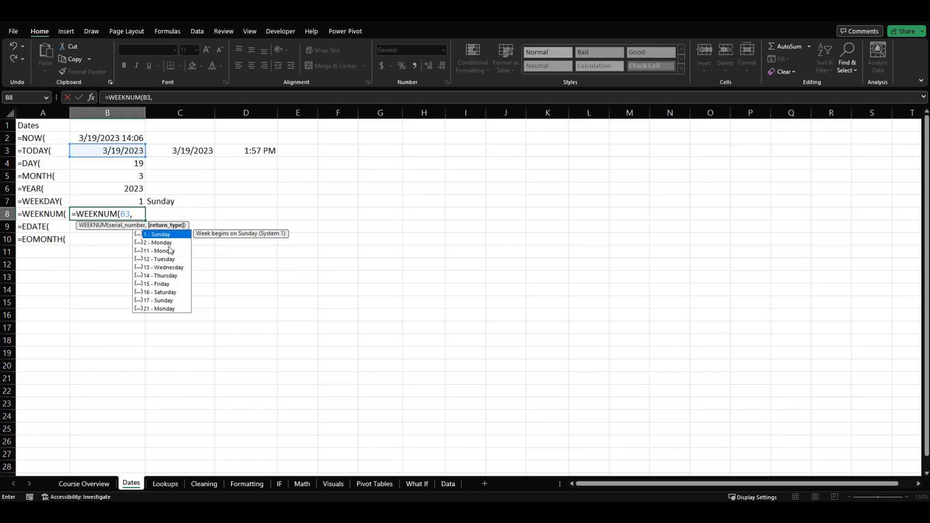
- Complete the formula in B8 as =WEEKNUM(B3), leaving out the optional return type
key("BackSpace")
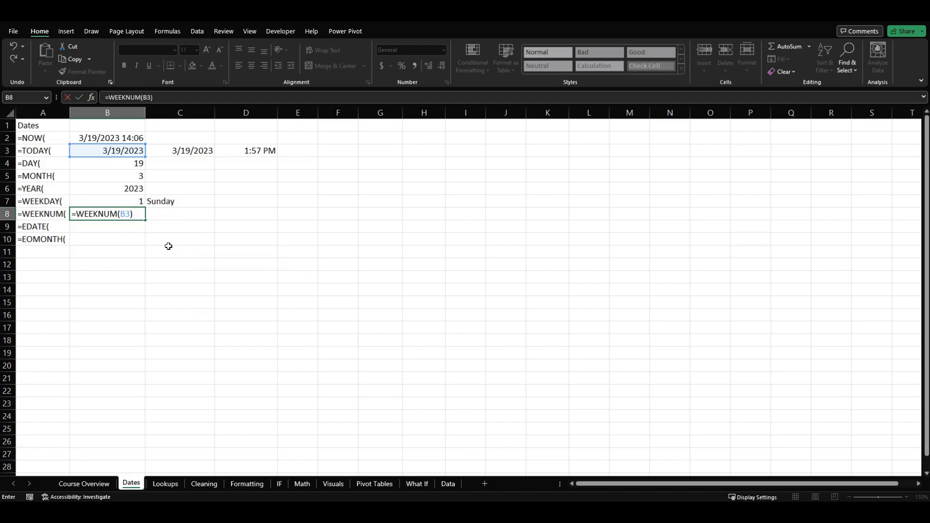
key("Return")
left_click(126, 215)
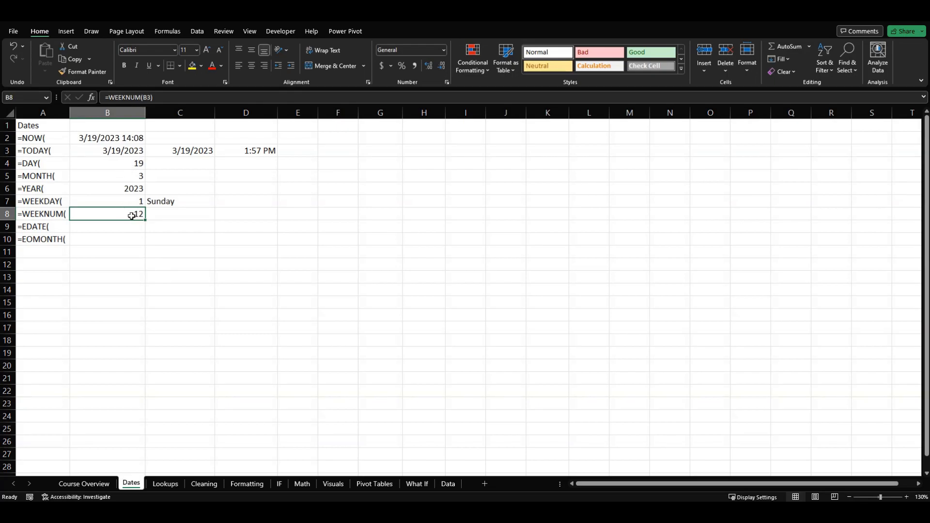
- Review the TODAY formula in B3, the MONTH formula in B5 and the "DDDD" format of the TEXT formula in C7
left_click(90, 153)
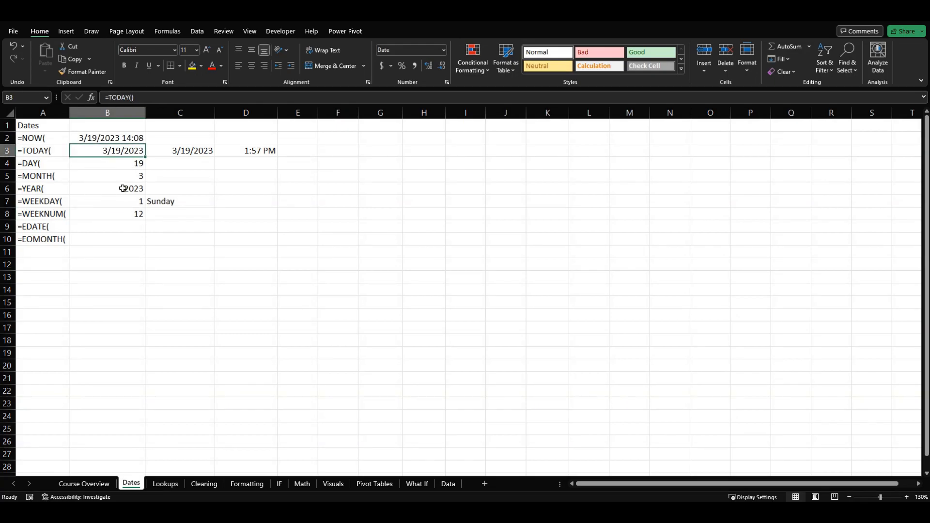
left_click(89, 174)
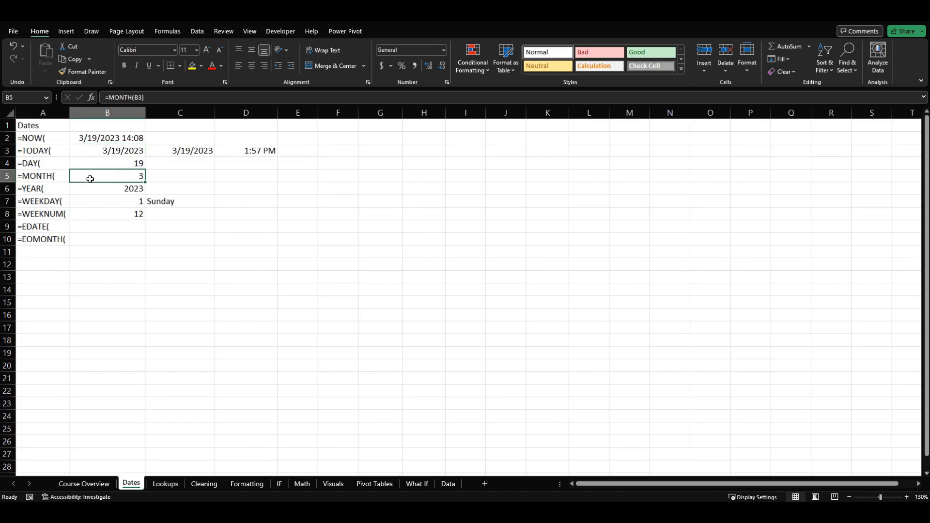
left_click(178, 206)
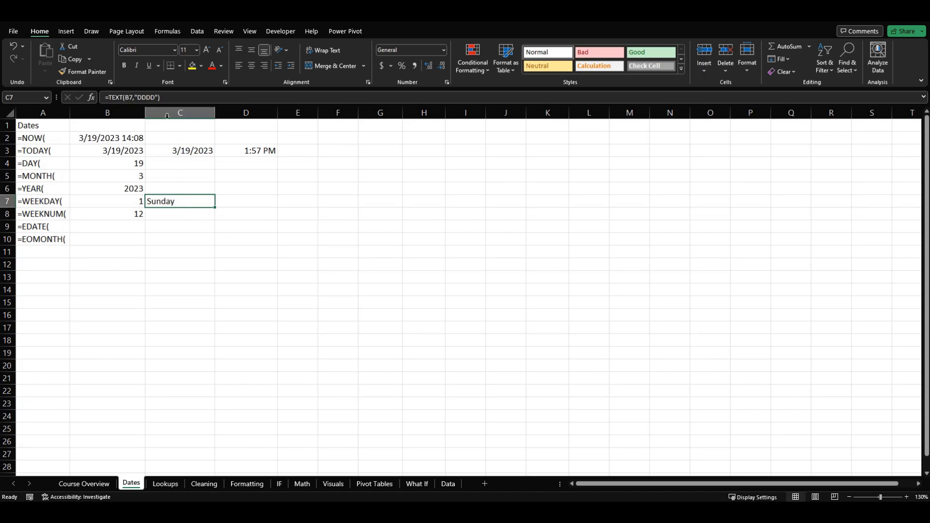
left_click(155, 97)
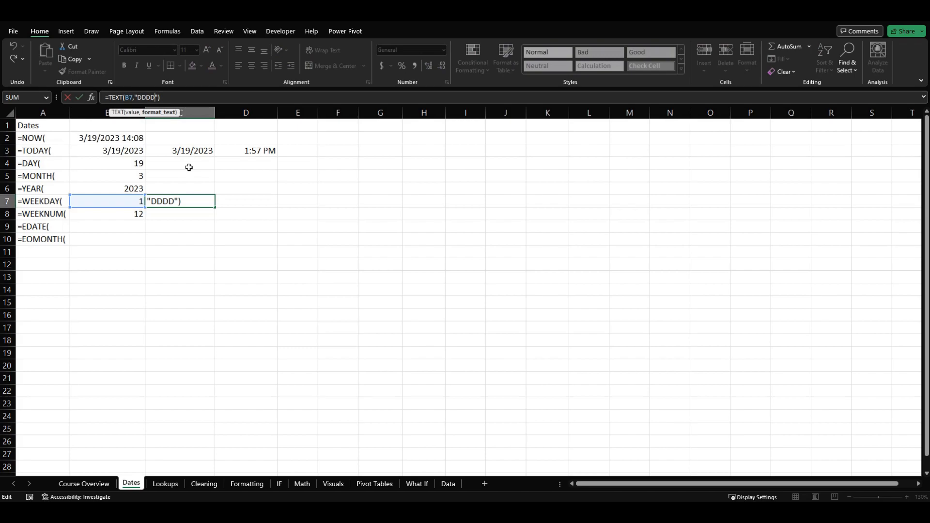
left_click(188, 174)
- Enter =TEXT(B3,"MMMM") in cell D5 to spell out the month name of the date in B3
left_click(252, 181)
type("=tex")
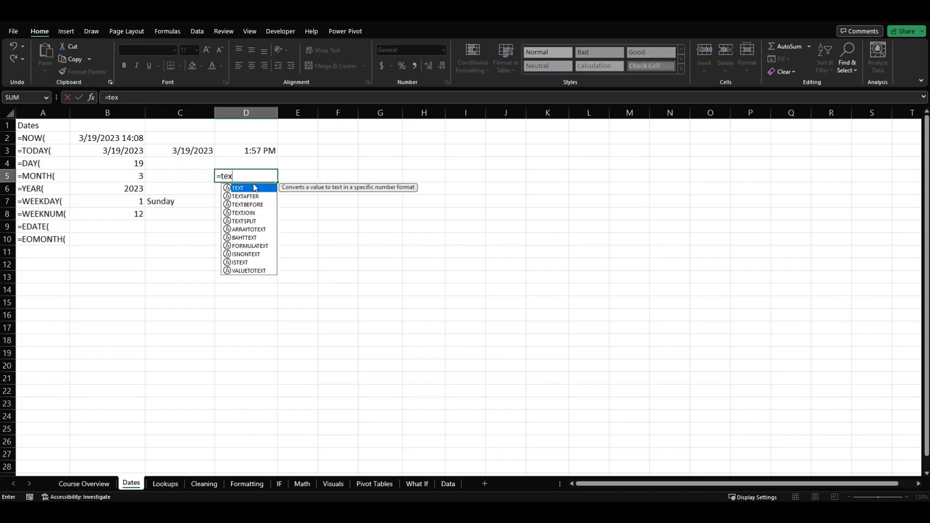
double_click(254, 188)
left_click(107, 150)
type(",")
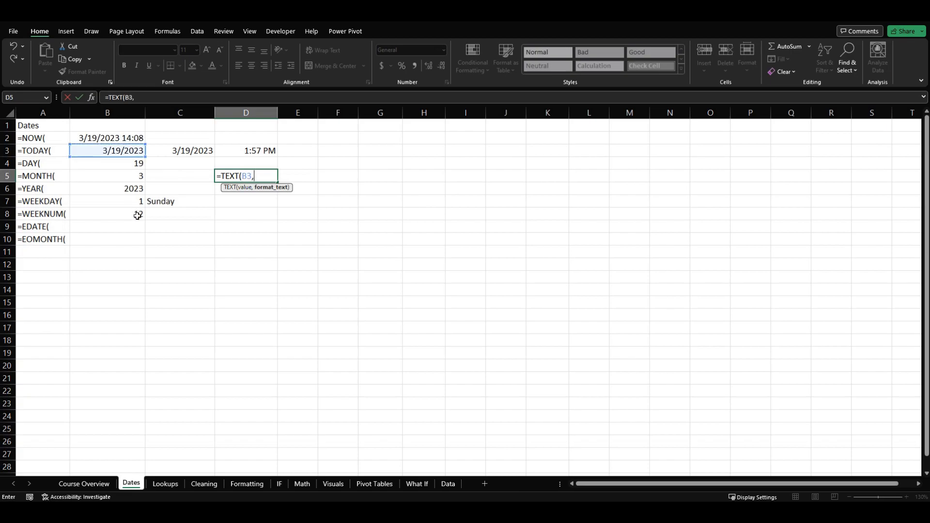
type("\"MMMM\")")
key("Return")
left_click(247, 175)
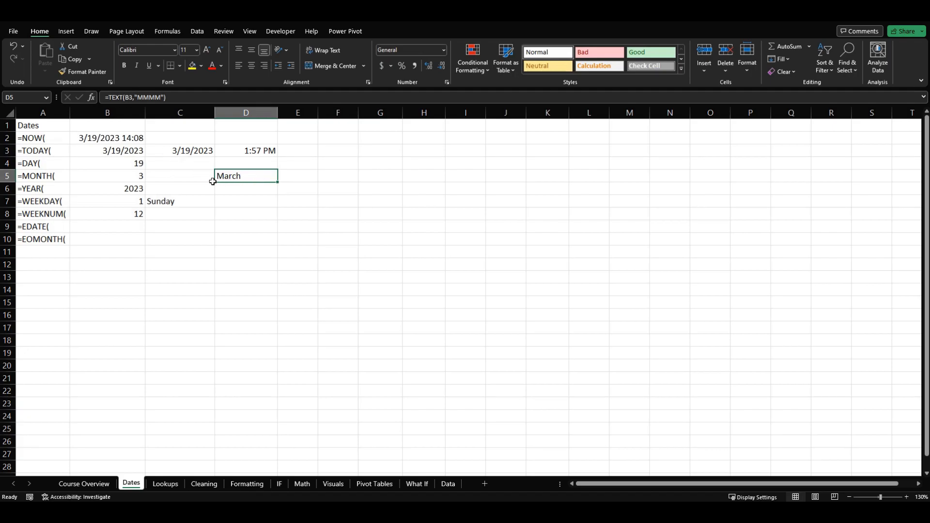
left_click(104, 153)
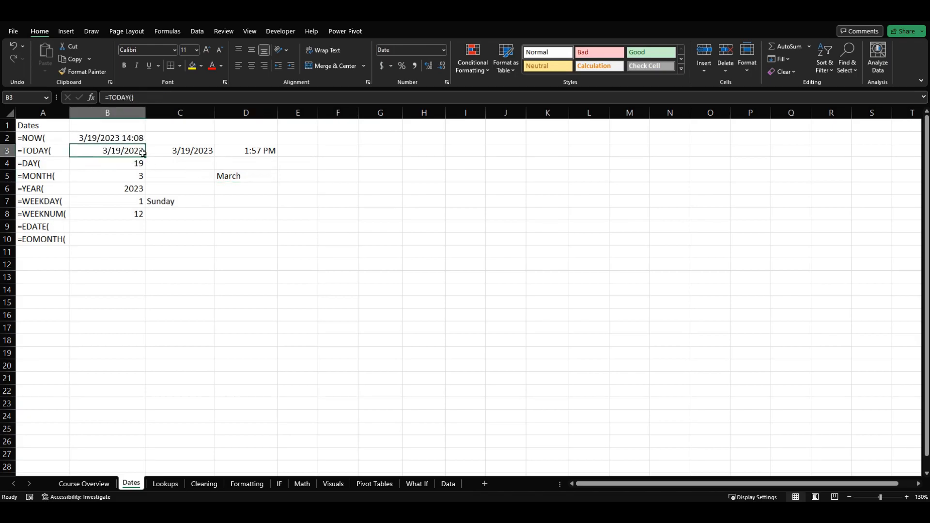
left_click(224, 179)
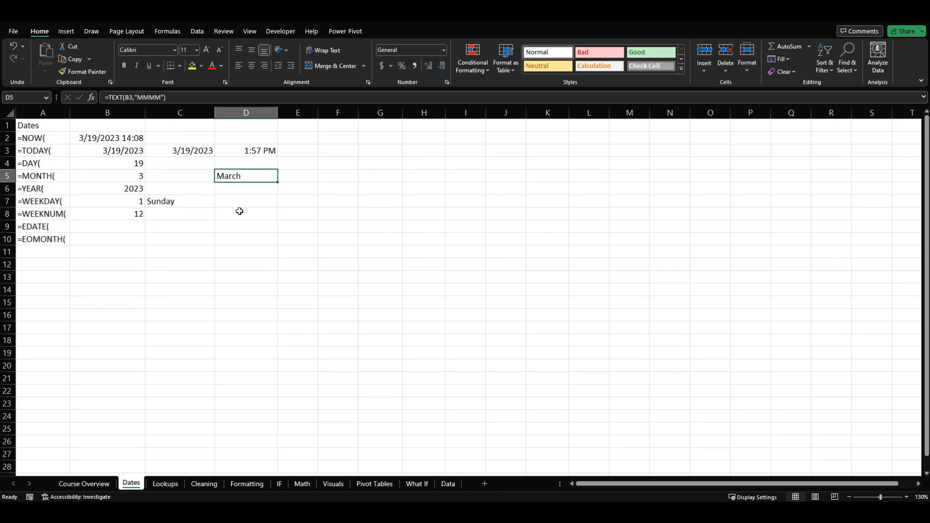
- Enter =EDATE(B3,1) in cell B9 to get the date one month after B3, and compare it with B3
left_click(123, 226)
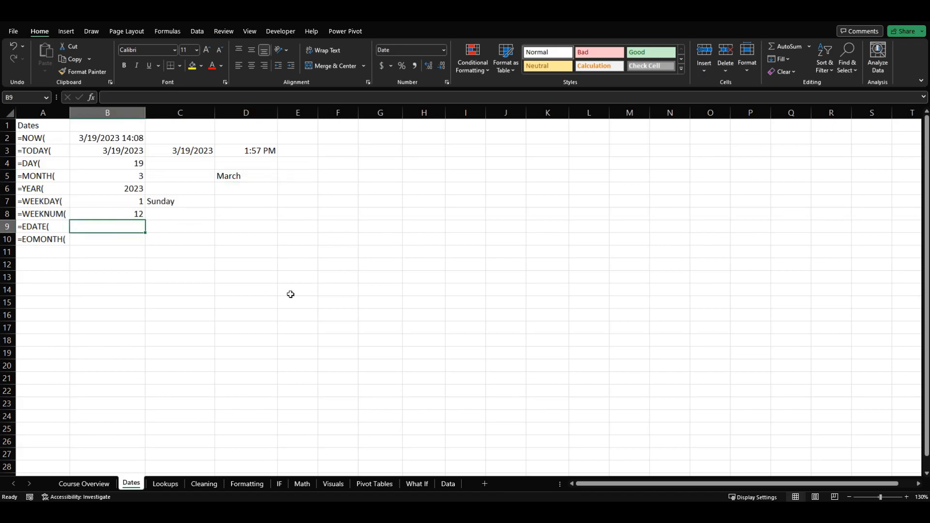
type("=ed")
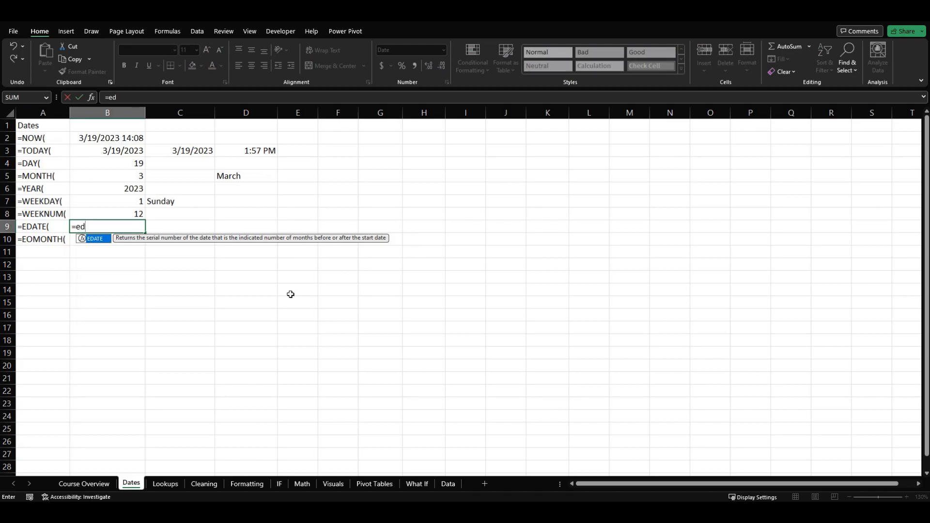
key("Tab")
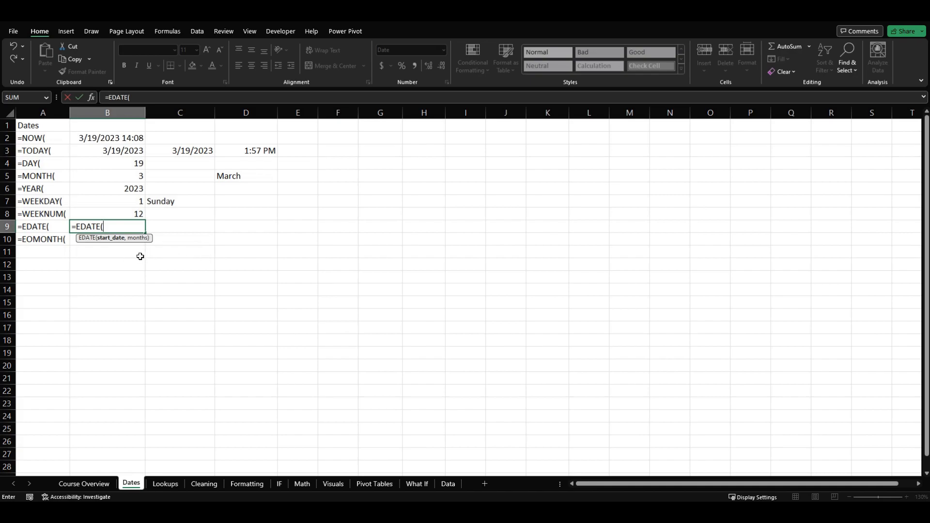
left_click(95, 151)
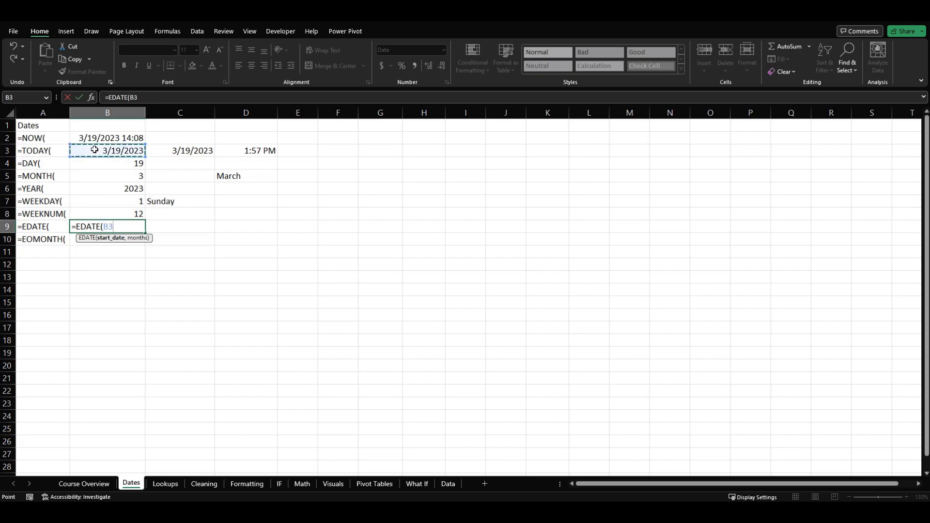
type(",1)")
key("Return")
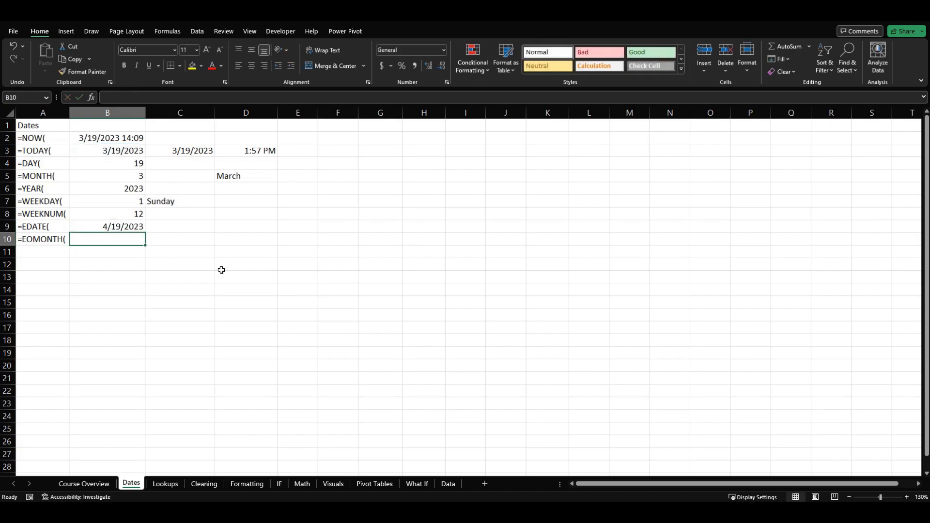
key("Up")
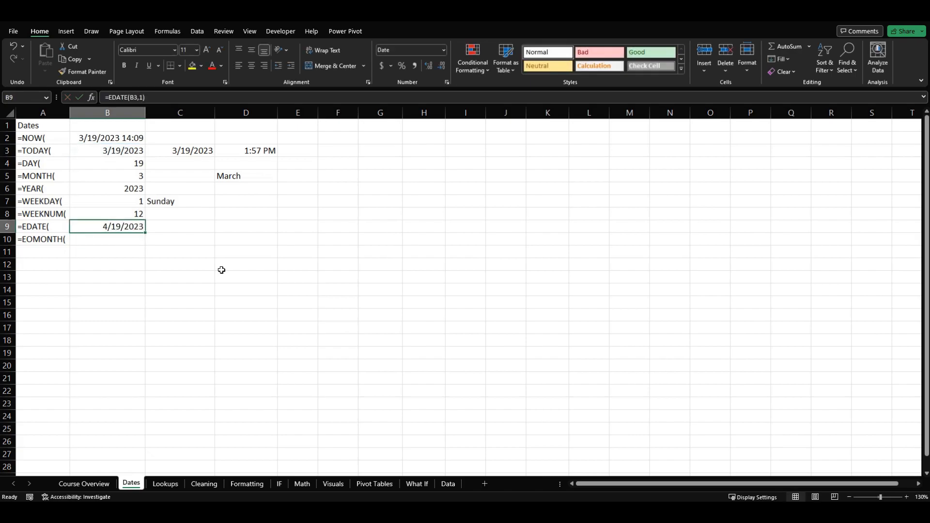
left_click(94, 152)
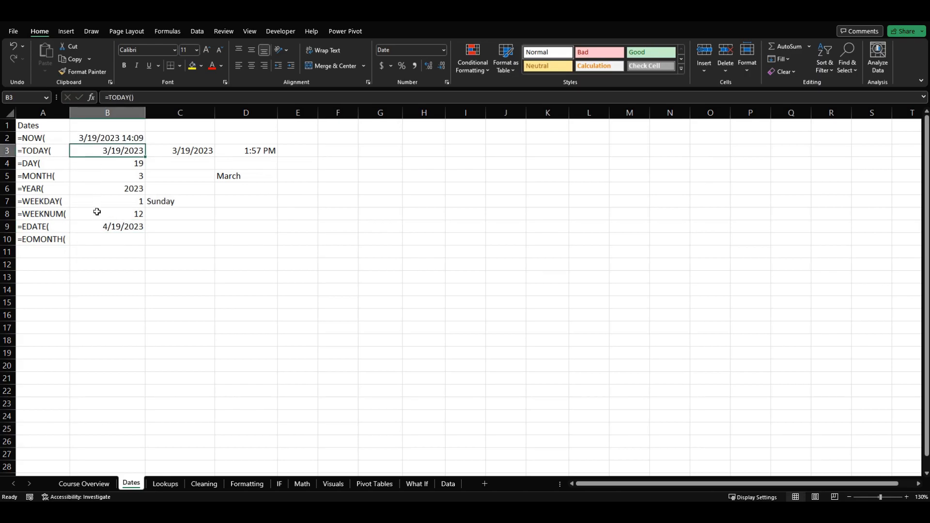
left_click(99, 228)
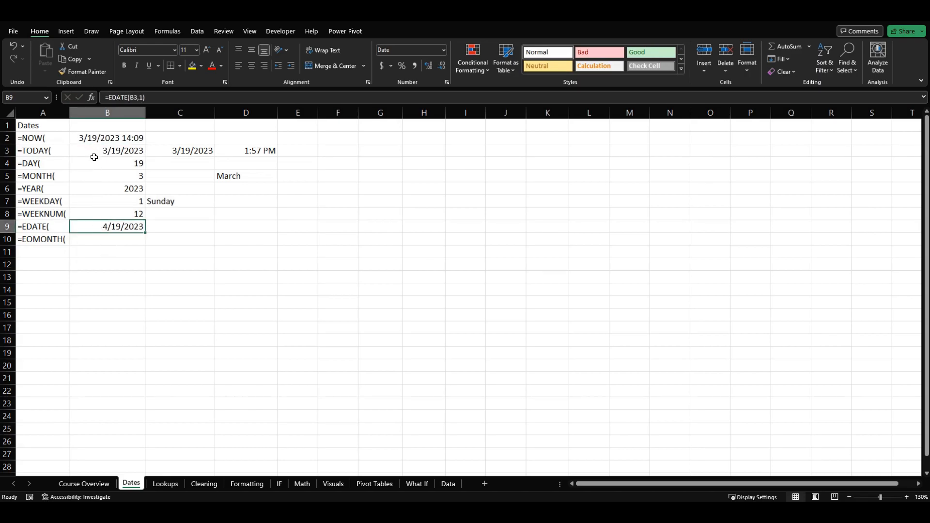
- Change the months argument of the EDATE formula in B9 to -1 to go one month back
key("F2")
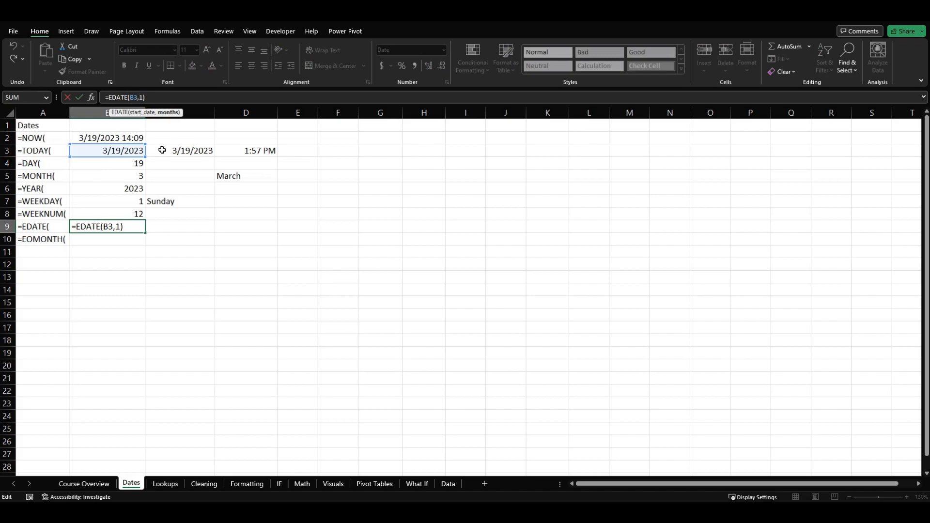
type("-")
key("Return")
key("Up")
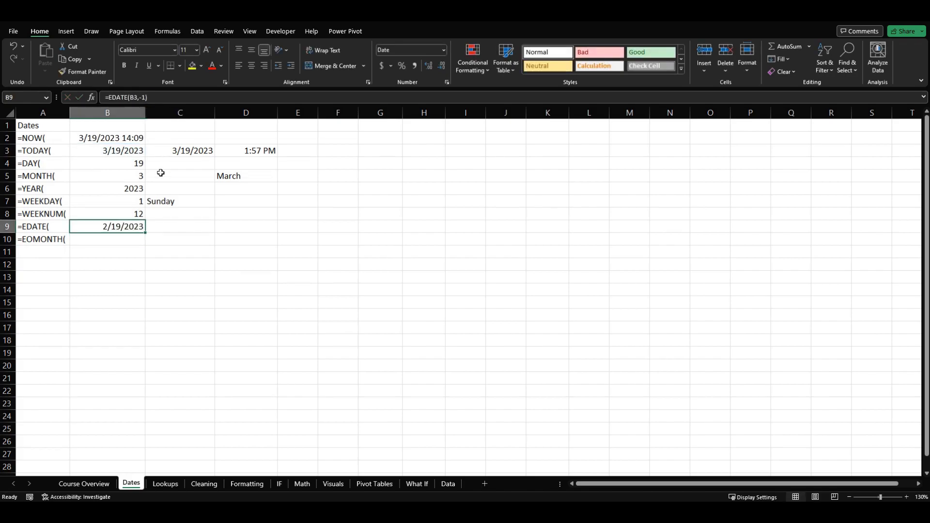
left_click(151, 97)
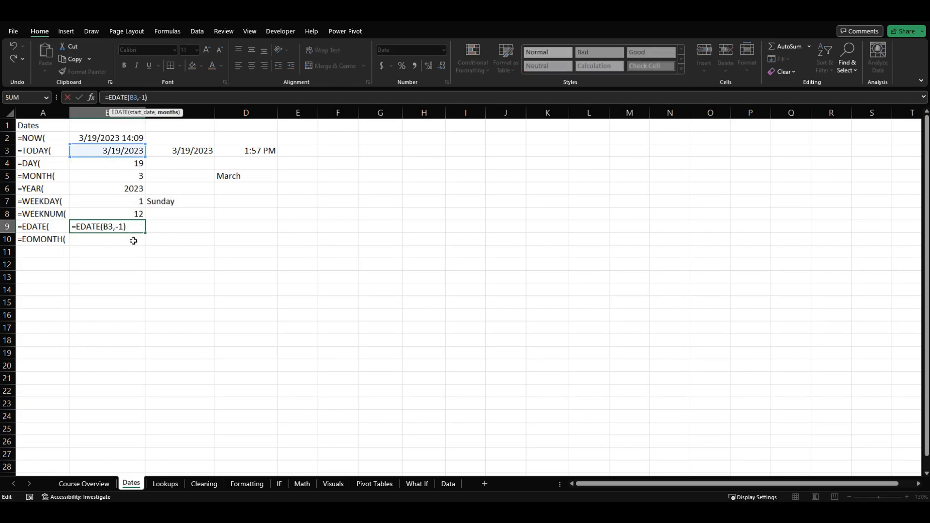
key("ctrl+Return")
left_click(180, 255)
left_click(132, 224)
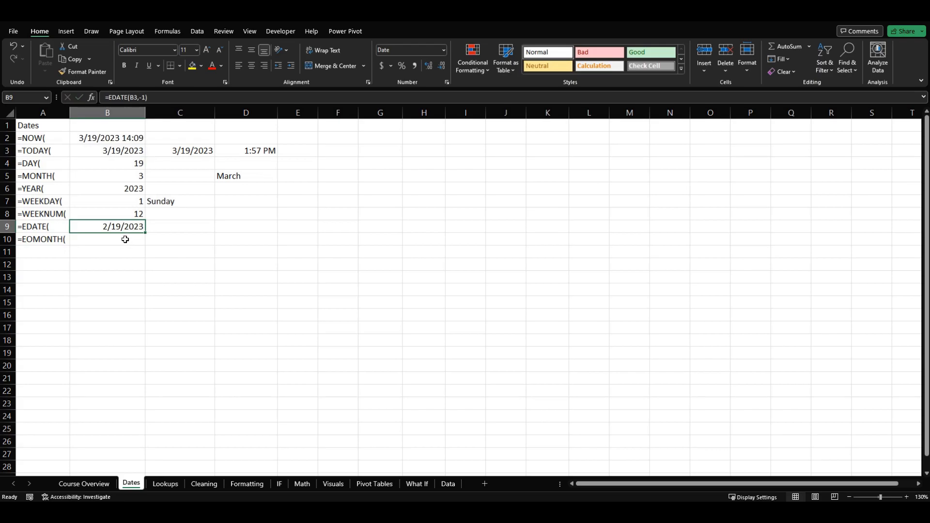
- Enter =EOMONTH(B9,1) in cell B10 to return the month end one month after the date in B9
left_click(125, 240)
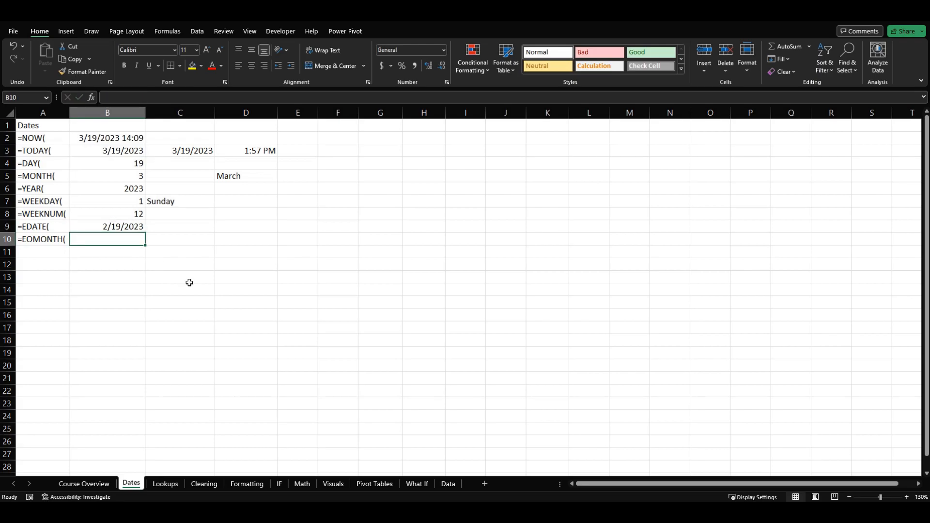
type("=eo")
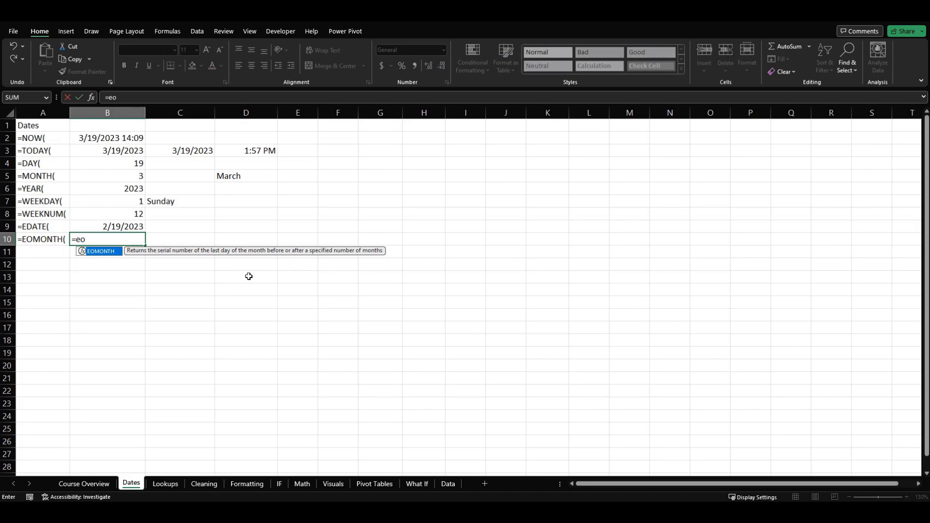
key("Tab")
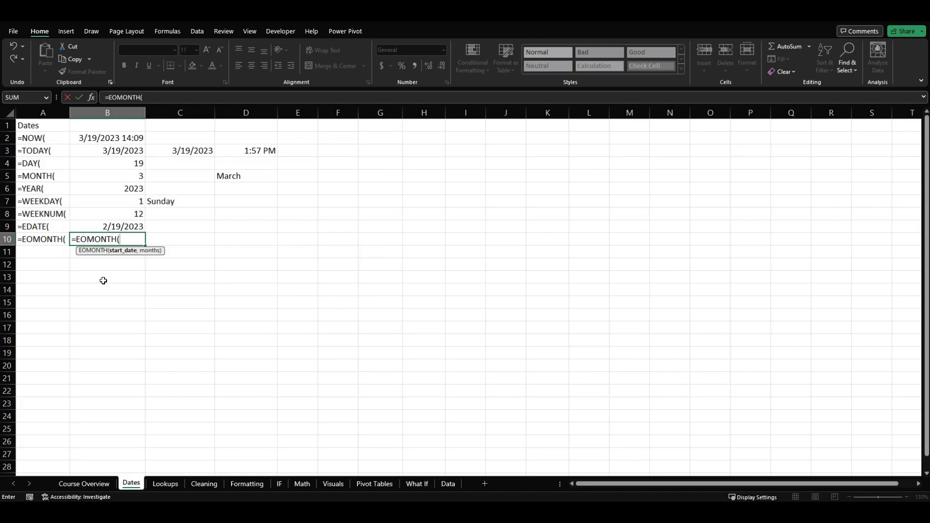
left_click(99, 225)
type(",1")
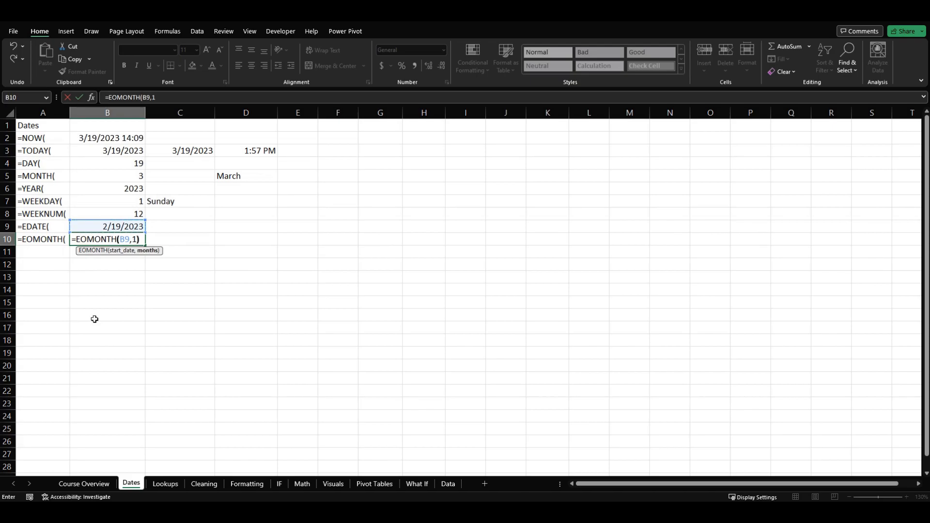
key("Return")
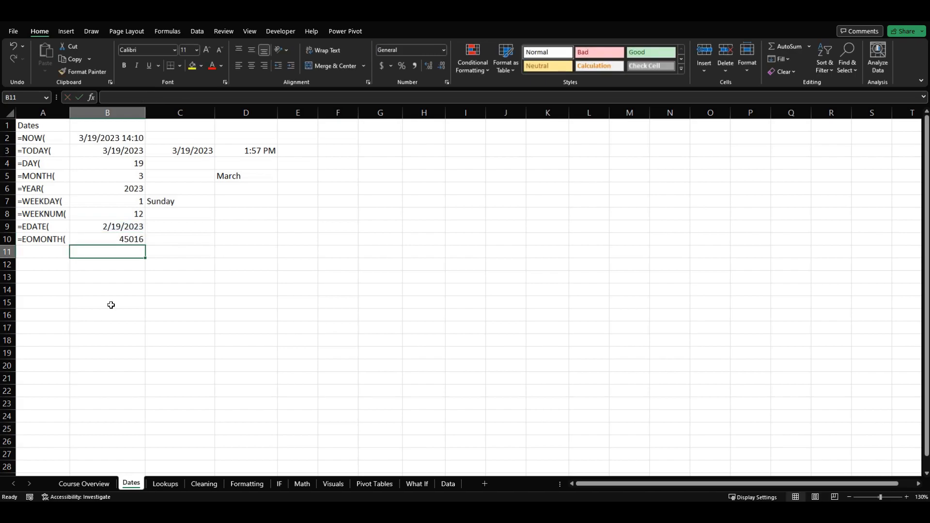
- Apply a date number format to the EOMONTH result in cell B10
left_click(105, 240)
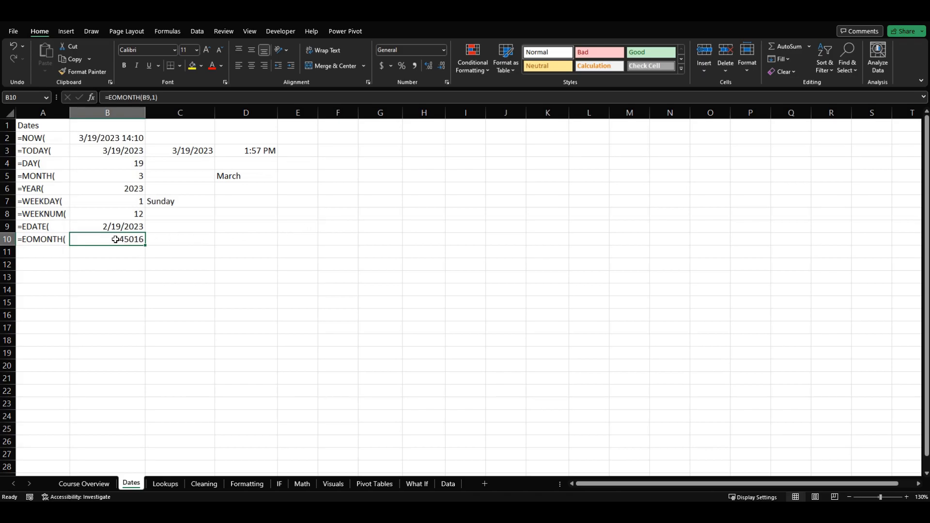
left_click(444, 51)
left_click(438, 163)
- Compare the EDATE date in B9 with the EOMONTH result in B10 and check its months argument
left_click(96, 226)
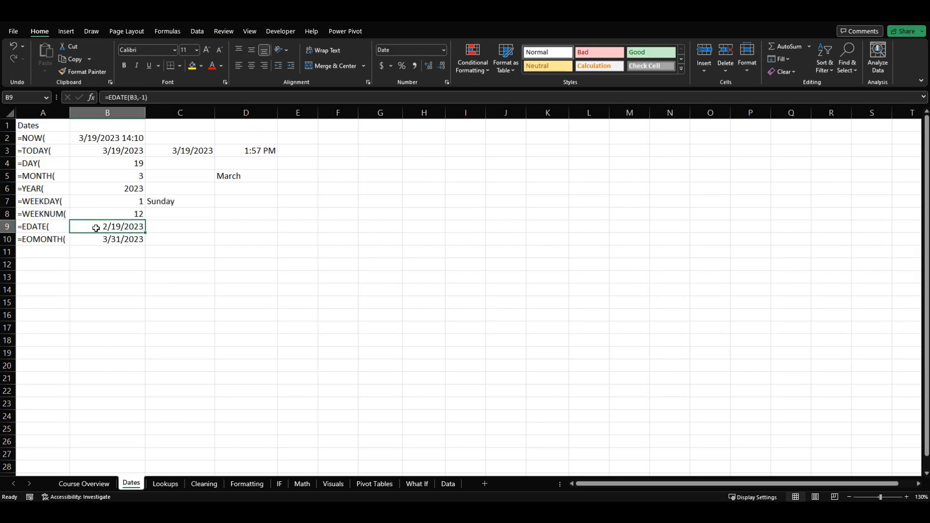
left_click(96, 250)
left_click(95, 239)
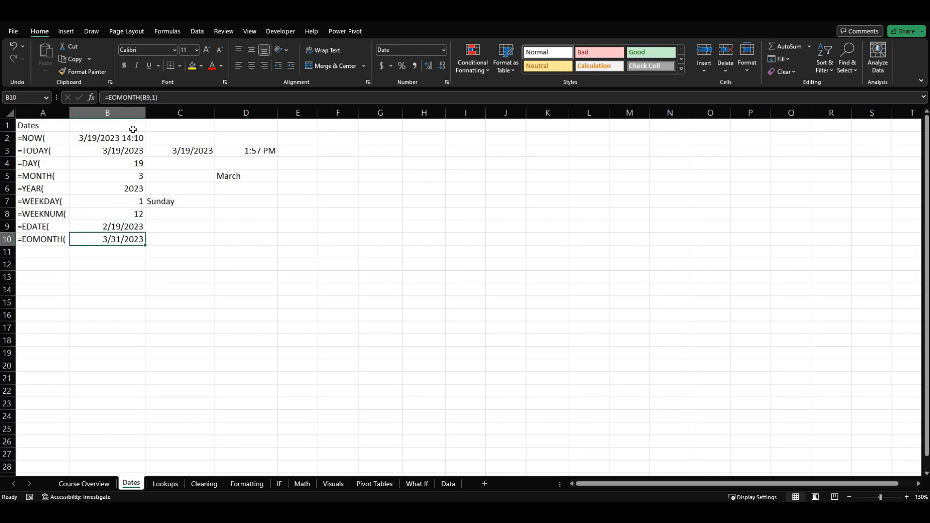
left_click(155, 97)
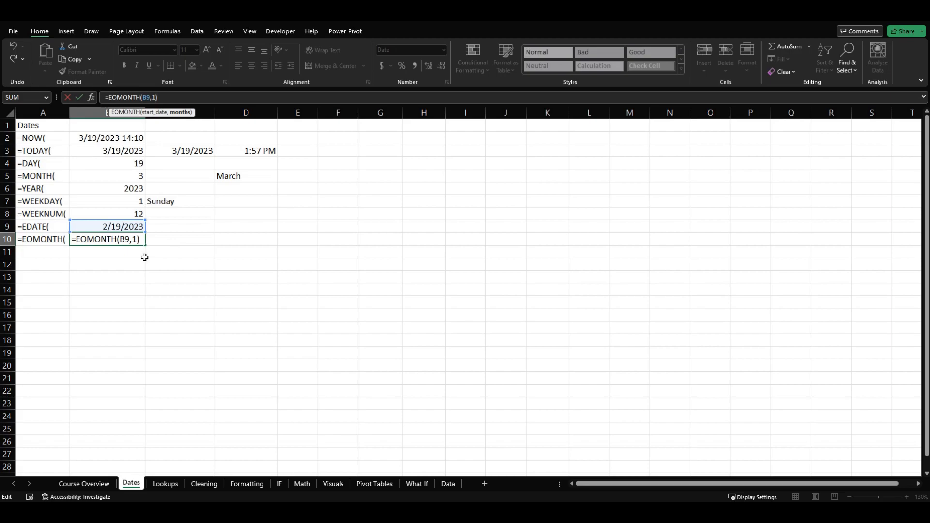
key("ctrl+Return")
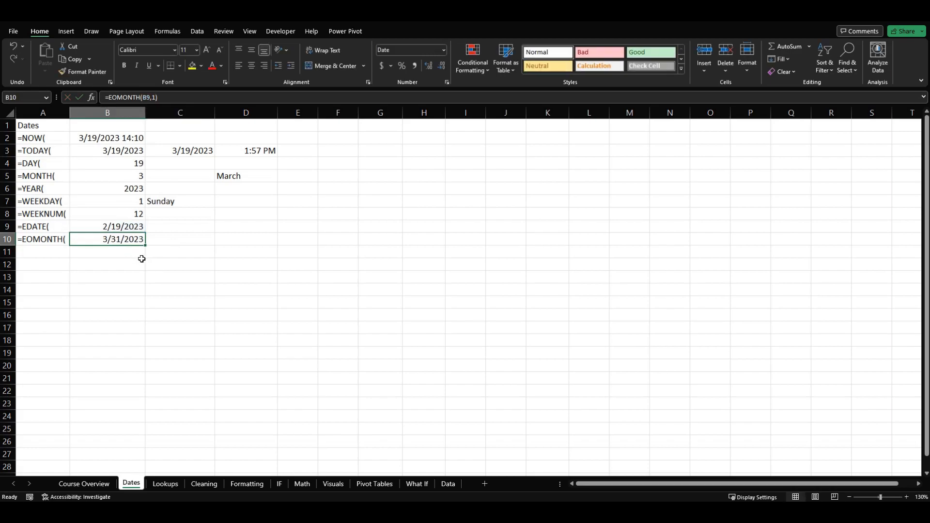
left_click(118, 226)
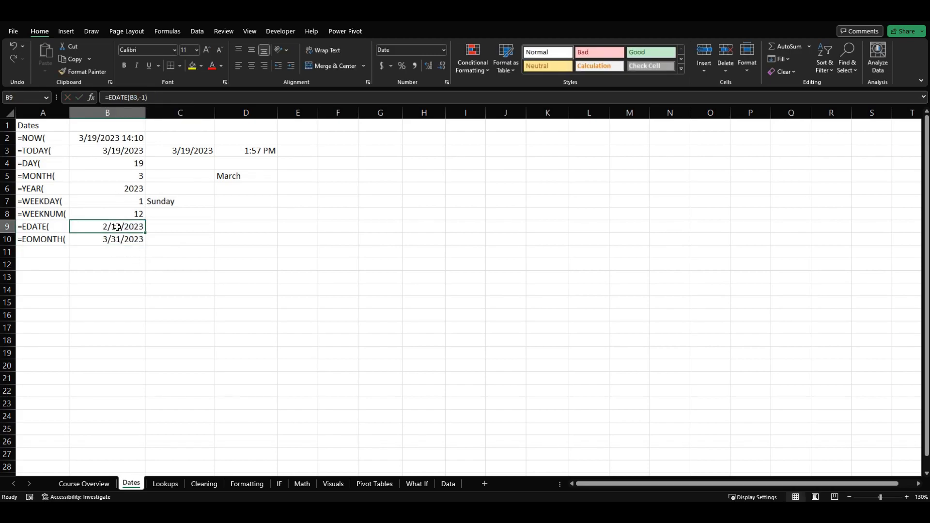
- Change the months argument of the EOMONTH formula in B10 to 0 for the end of the same month
left_click(120, 237)
left_click(154, 97)
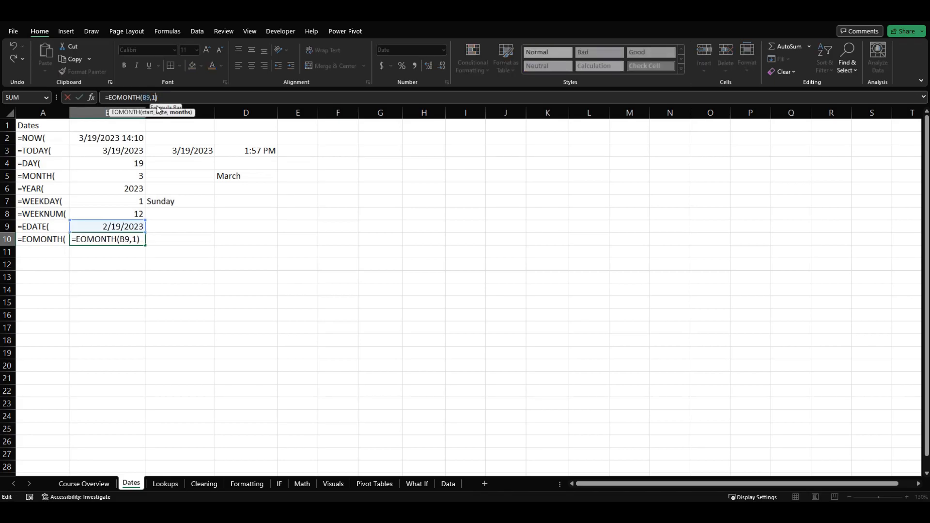
key("BackSpace")
type("0")
key("Return")
left_click(141, 240)
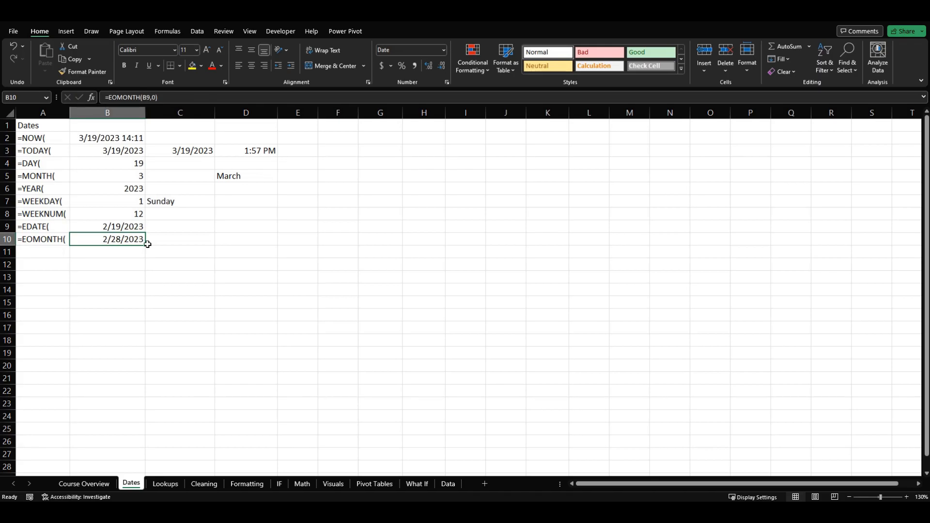
- Set the months argument of the EDATE formula in B9 to 1 and check the EOMONTH formula in B10
left_click(130, 226)
left_click(139, 97)
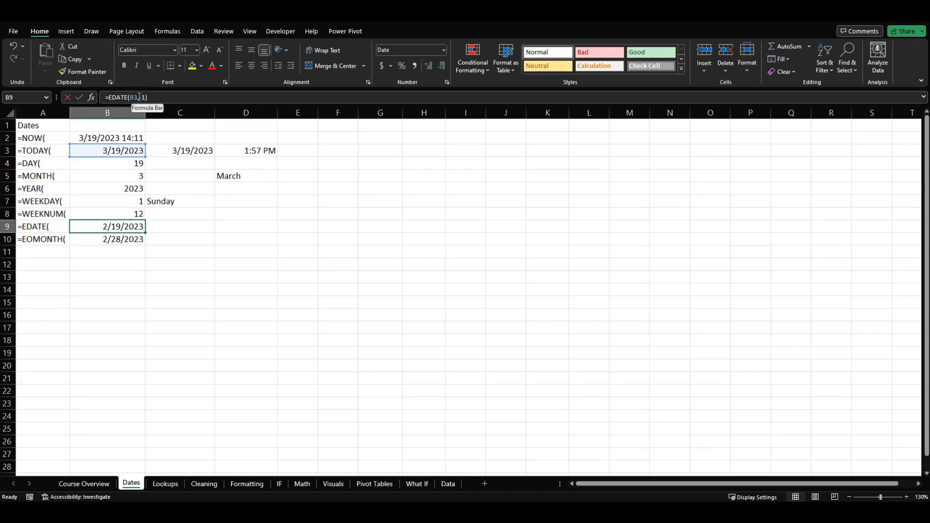
key("Right")
key("Delete")
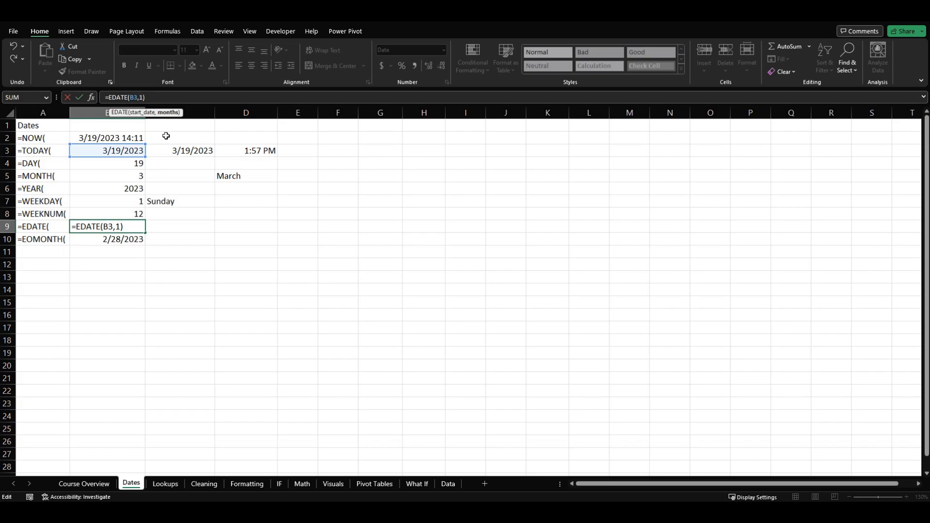
key("Return")
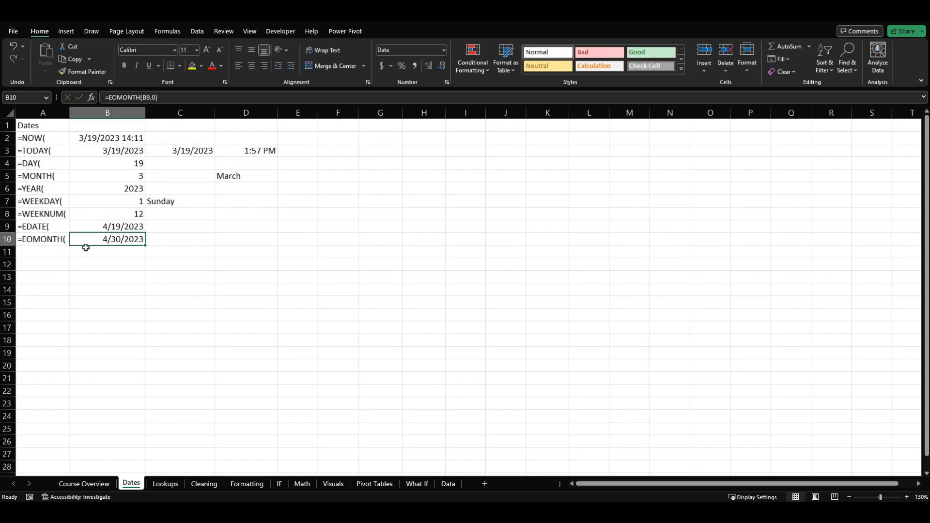
left_click(157, 97)
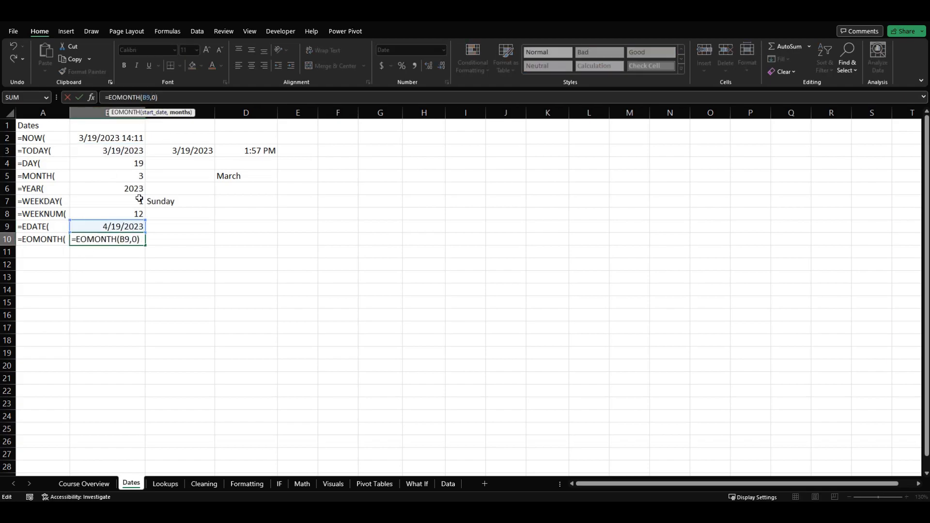
key("Escape")
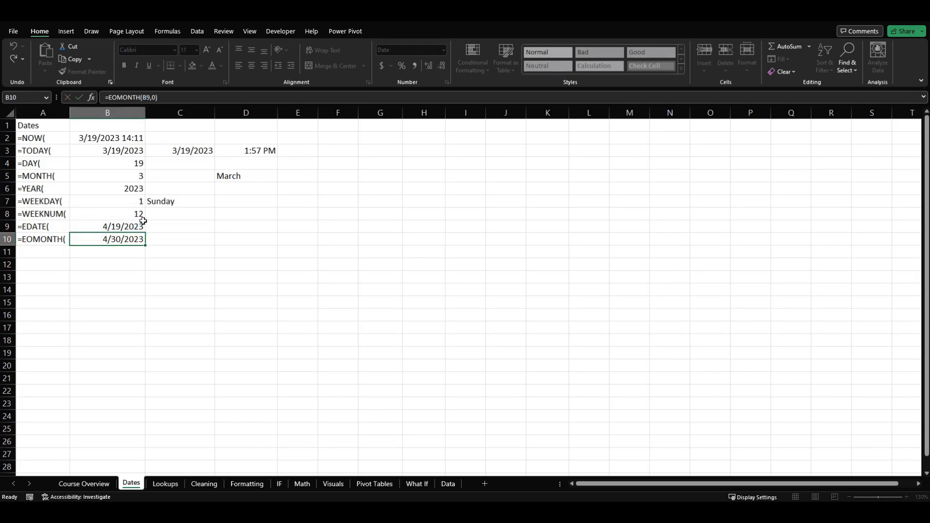
- Apply the Long Date format to the EOMONTH result in B10 and widen column B to fit the full date
left_click(142, 223)
left_click(170, 250)
left_click(100, 241)
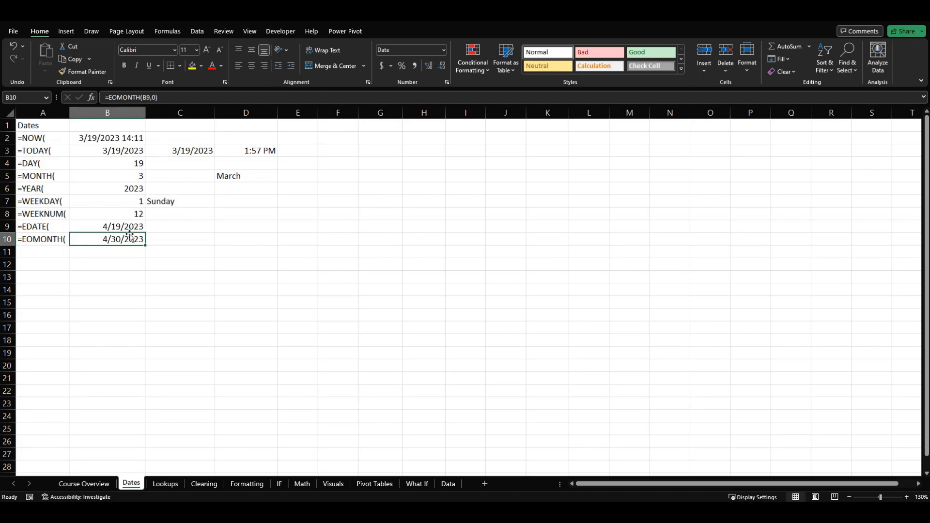
left_click(444, 50)
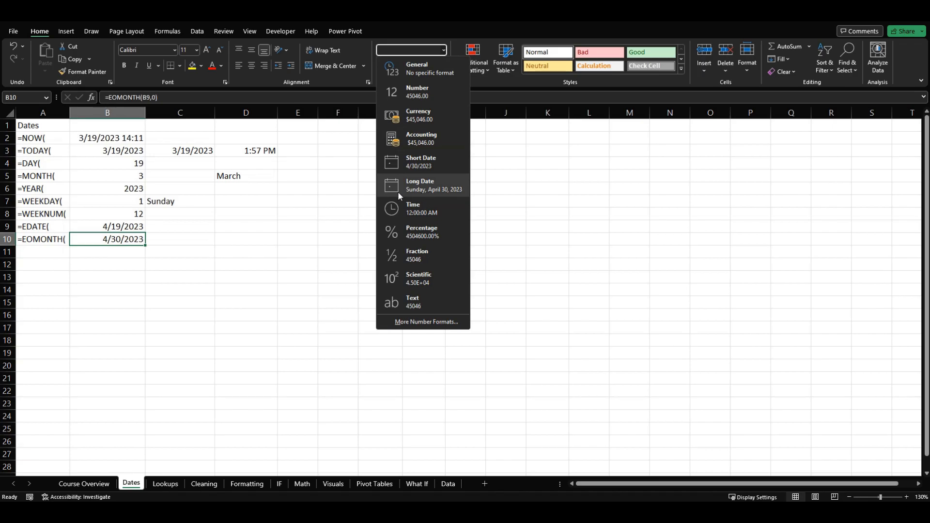
left_click(451, 183)
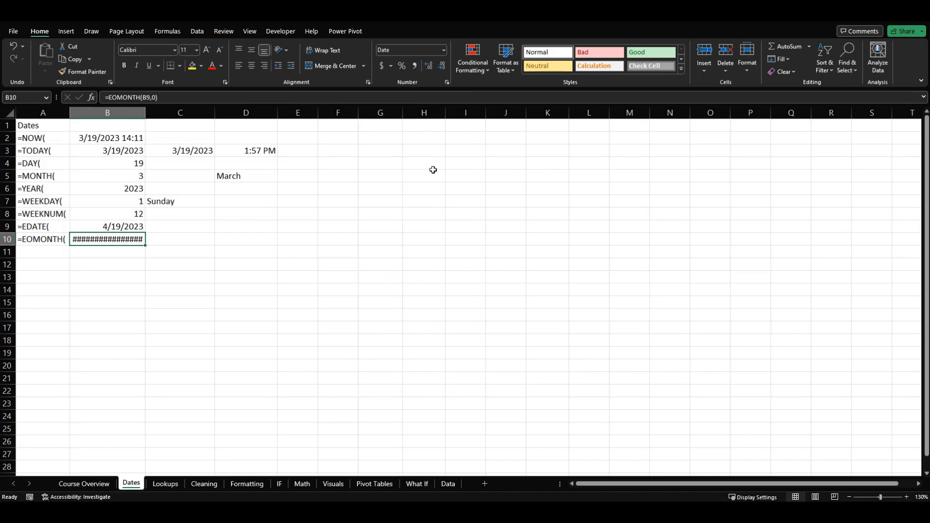
left_click_drag(144, 114, 160, 113)
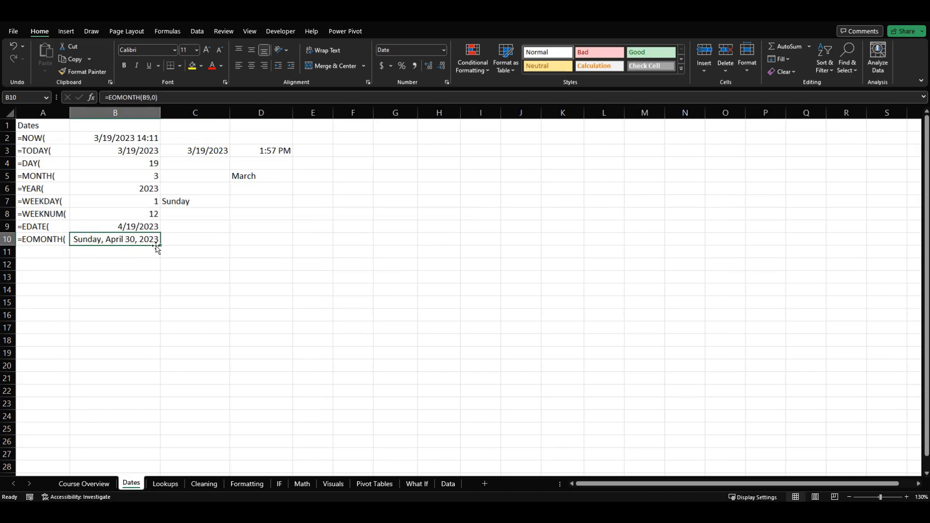
- Apply the Long Date format to the TODAY result in B3, keeping column B wide enough for the full date
left_click(126, 150)
left_click(444, 50)
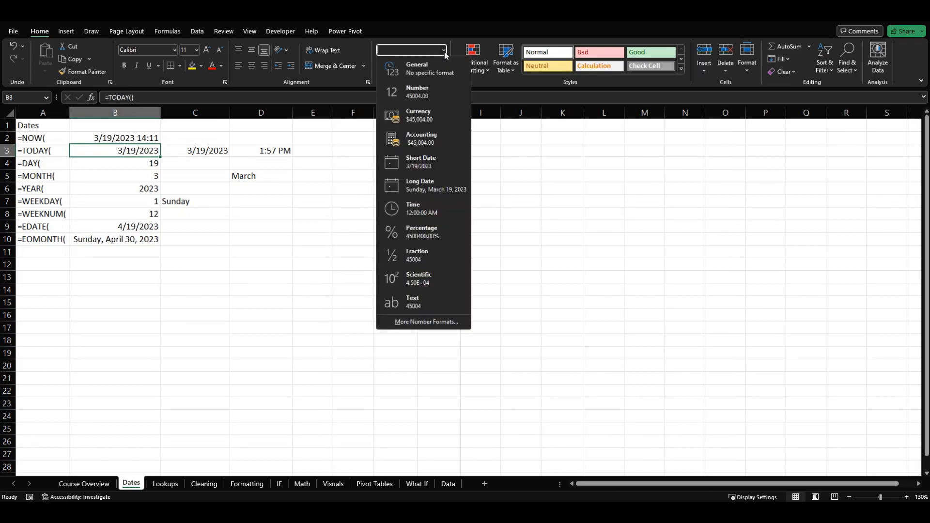
left_click(446, 182)
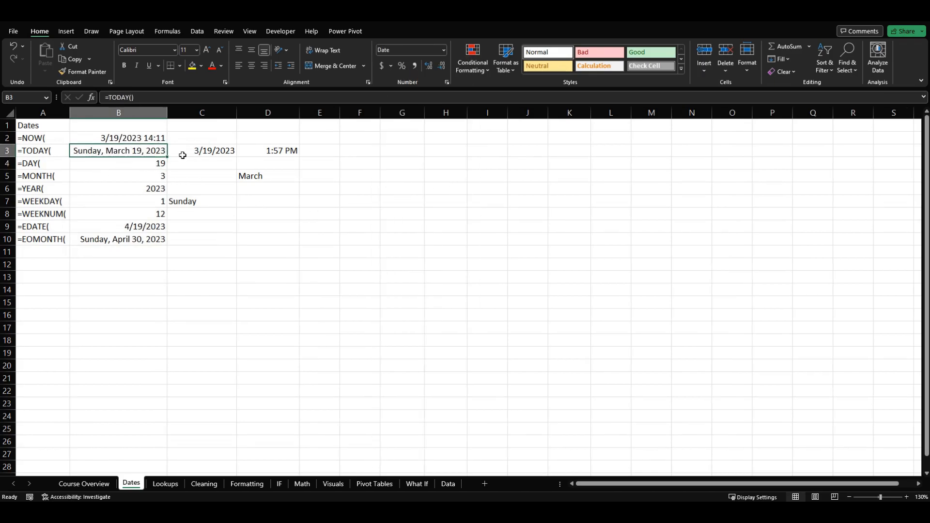
left_click(445, 49)
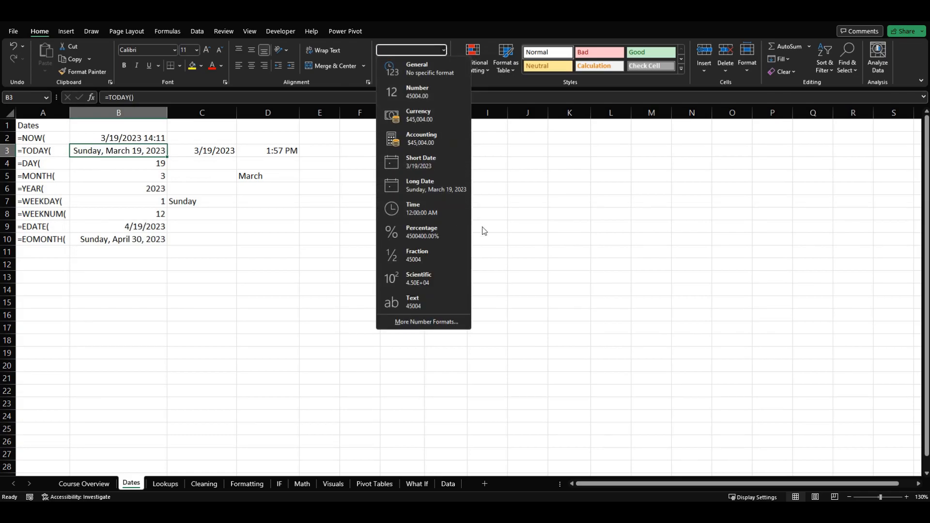
left_click(515, 278)
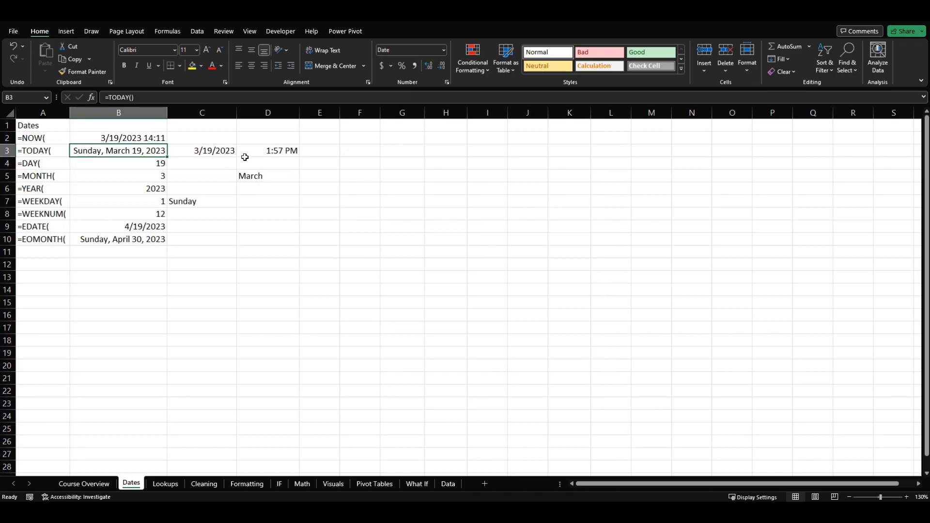
- Apply the Time number format to the time value in cell D3
left_click(265, 150)
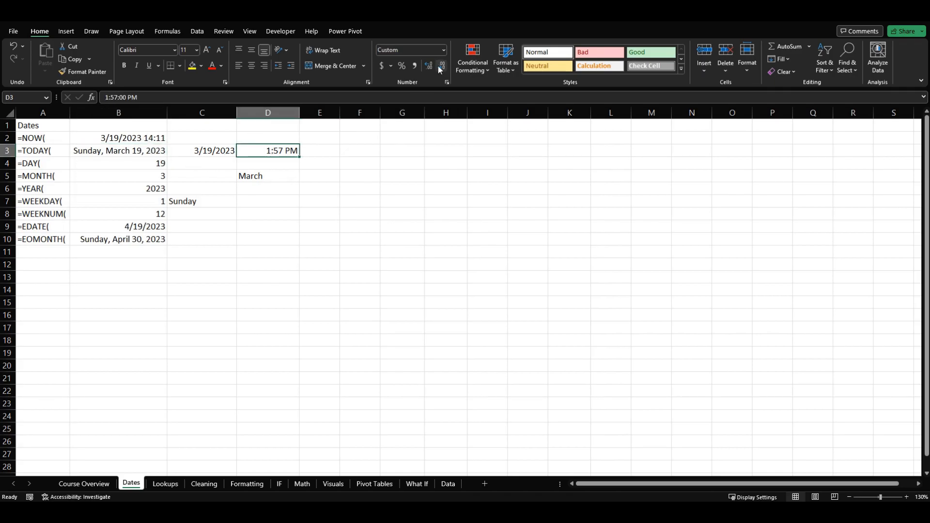
left_click(444, 50)
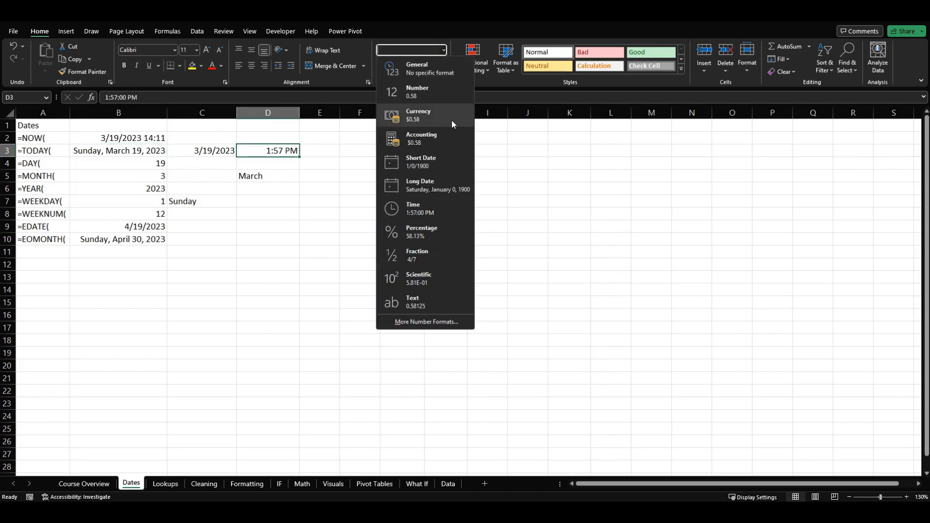
left_click(443, 207)
left_click(336, 182)
left_click(255, 151)
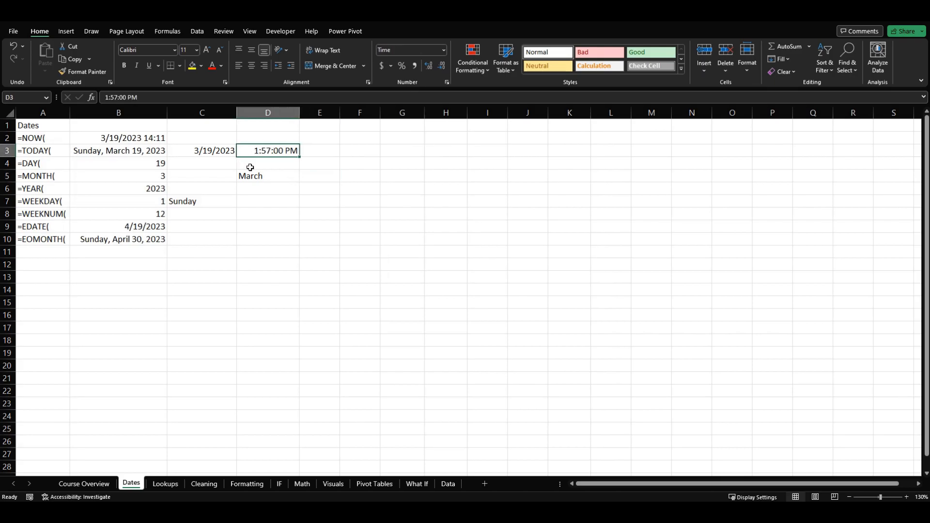
- Examine the available time format types for cell D3 in the Format Cells dialog, leaving without applying any
left_click(444, 50)
left_click(427, 322)
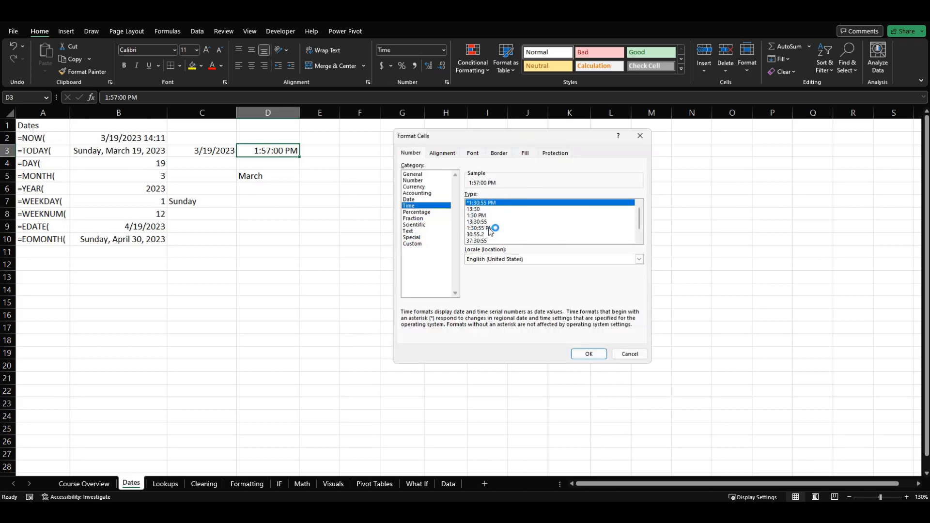
left_click(492, 241)
left_click(497, 222)
left_click(497, 209)
left_click(497, 203)
left_click(499, 215)
left_click(501, 229)
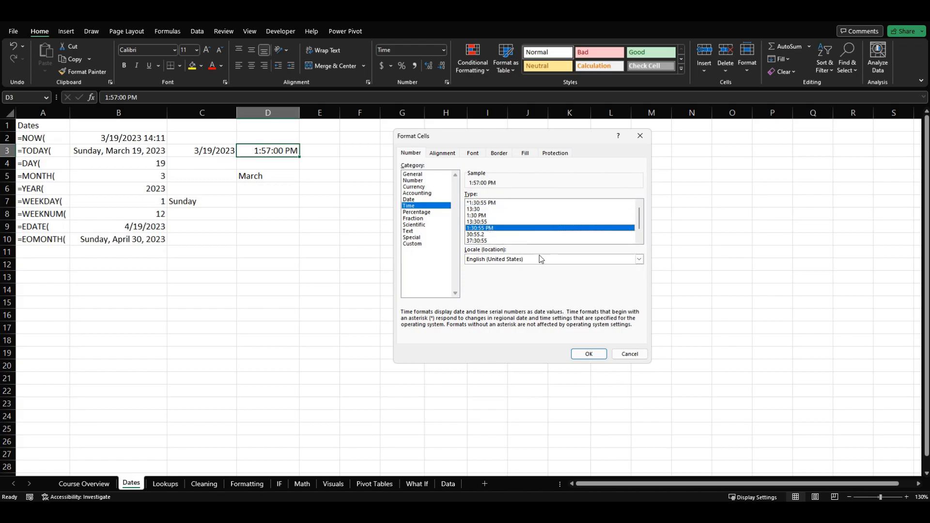
left_click(627, 356)
left_click(323, 217)
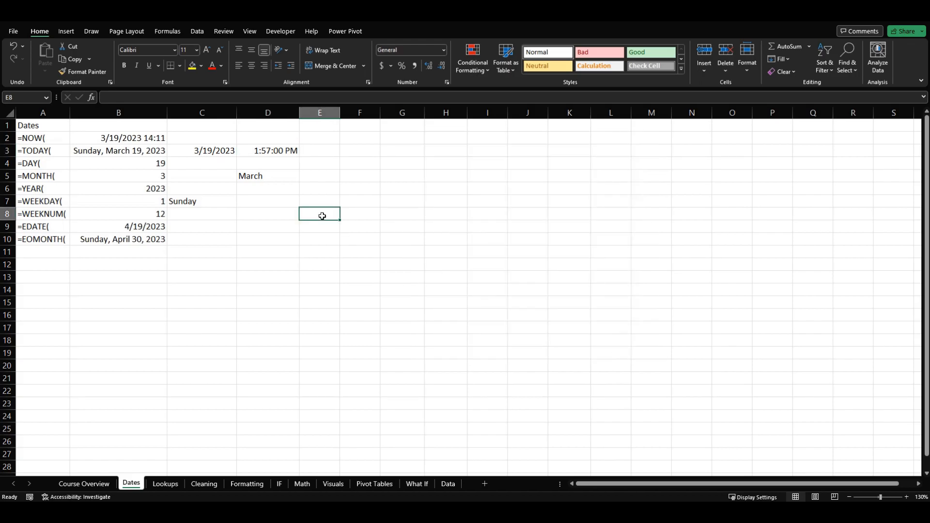